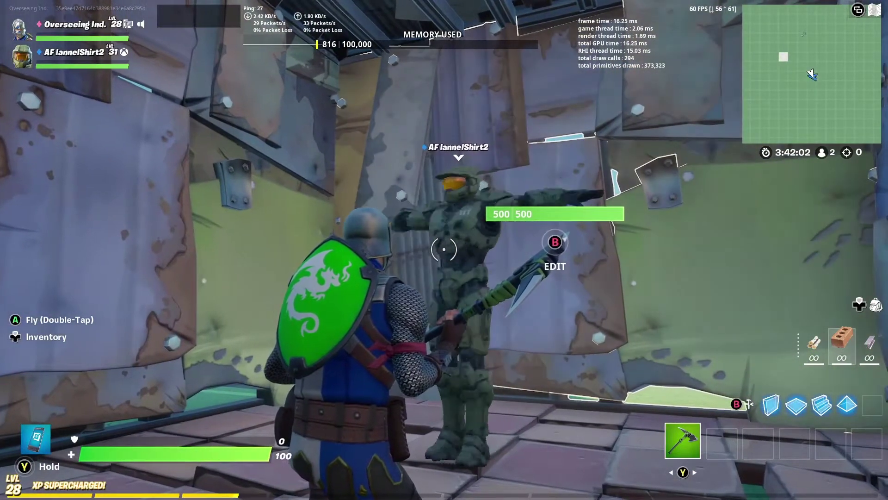
# Browse the devices in the creative inventory down to the Button device, leaving the inventory without placing anything.
pyautogui.press('y')
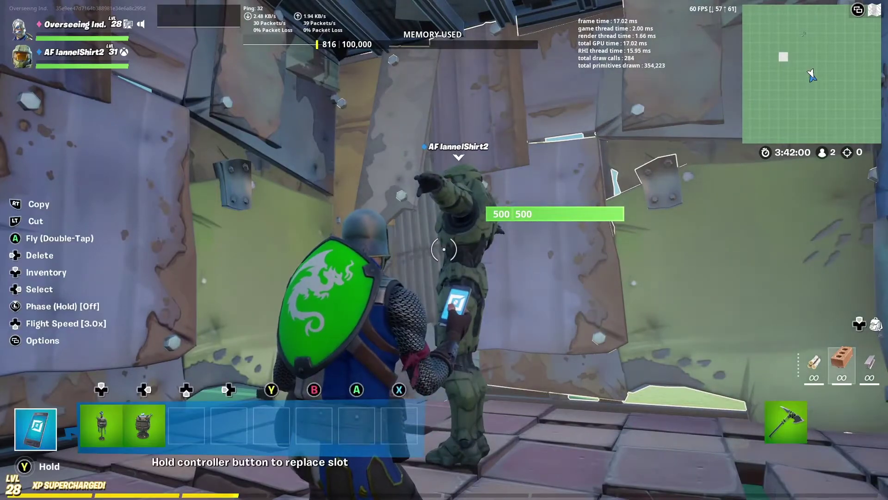
pyautogui.press('Tab')
pyautogui.press('Up')
pyautogui.press('Right')
pyautogui.press('Right')
pyautogui.press('Down')
pyautogui.press('Down')
pyautogui.press('Down')
pyautogui.press('Down')
pyautogui.press('Down')
pyautogui.press('Down')
pyautogui.press('Down')
pyautogui.press('Down')
pyautogui.press('Down')
pyautogui.press('Down')
pyautogui.press('Down')
pyautogui.press('Down')
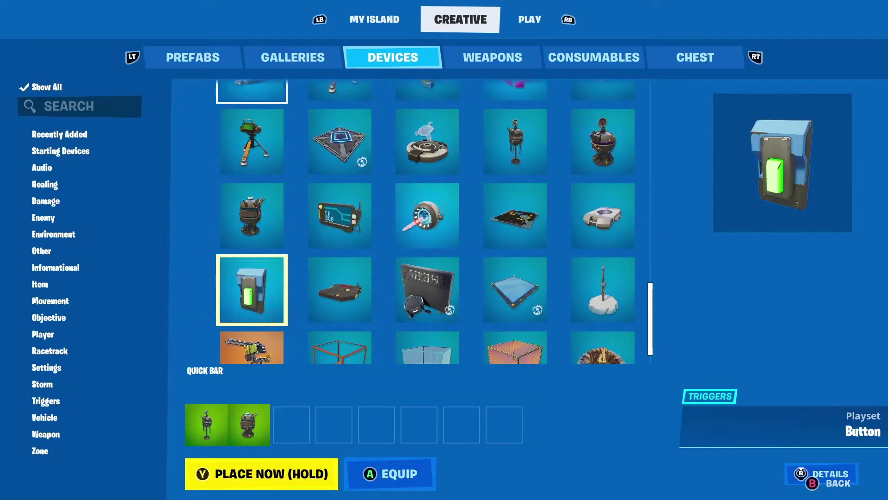
pyautogui.press('Escape')
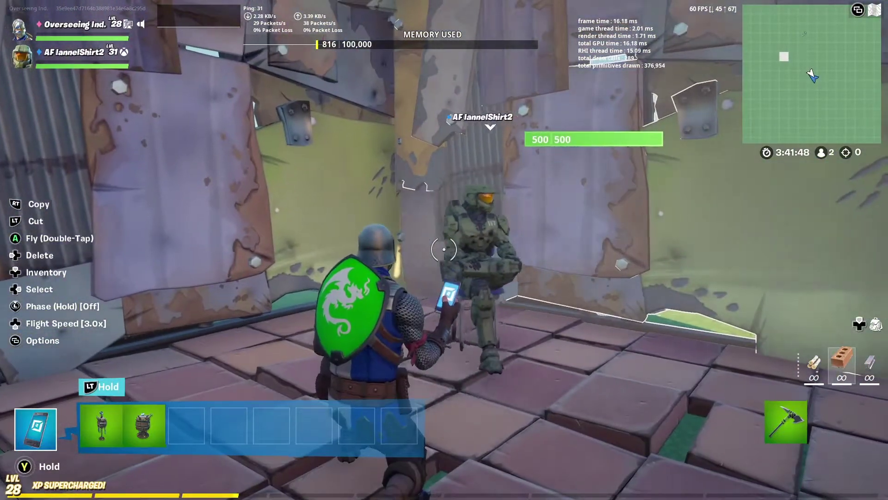
# Go to the Advanced Storm Controller outside, start customizing it, and set its Storm Phases to Custom.
pyautogui.press('f')
pyautogui.press('ctrl')
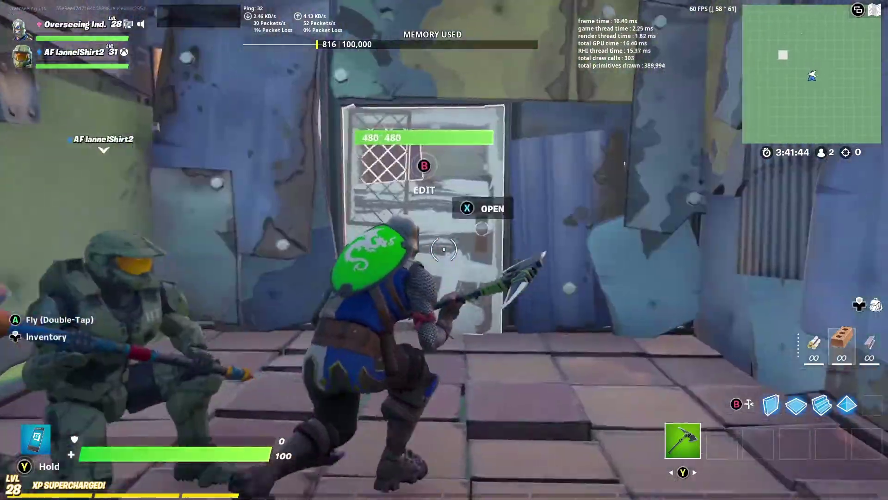
pyautogui.press('e')
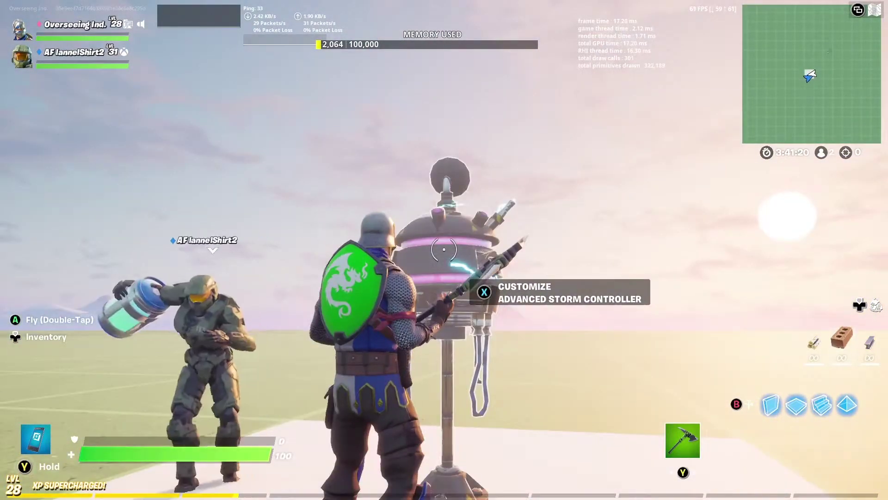
pyautogui.press('x')
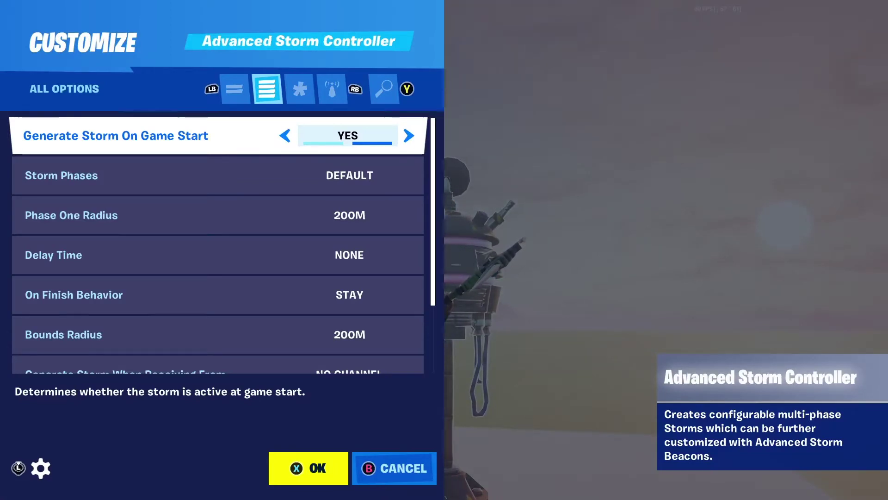
pyautogui.press('Down')
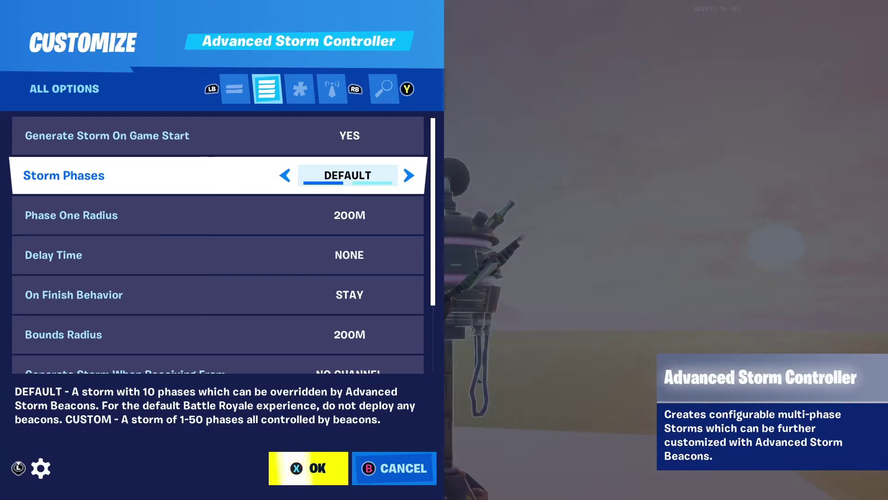
pyautogui.press('Right')
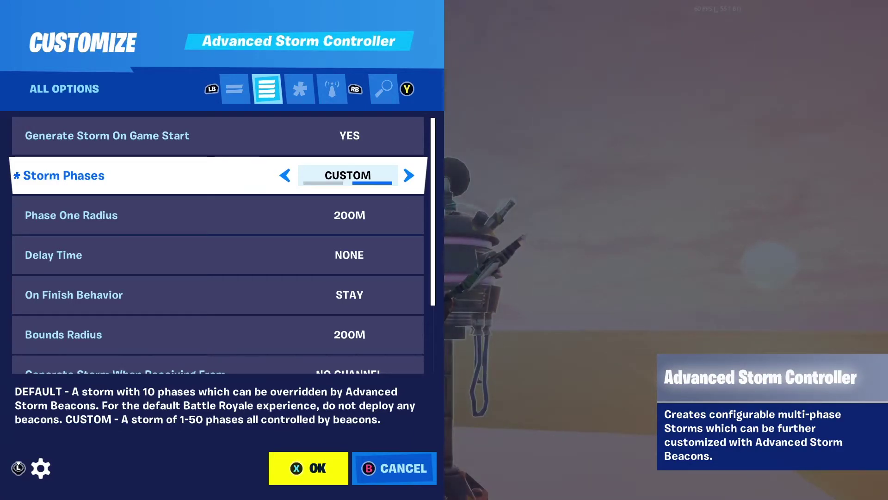
pyautogui.press('Left')
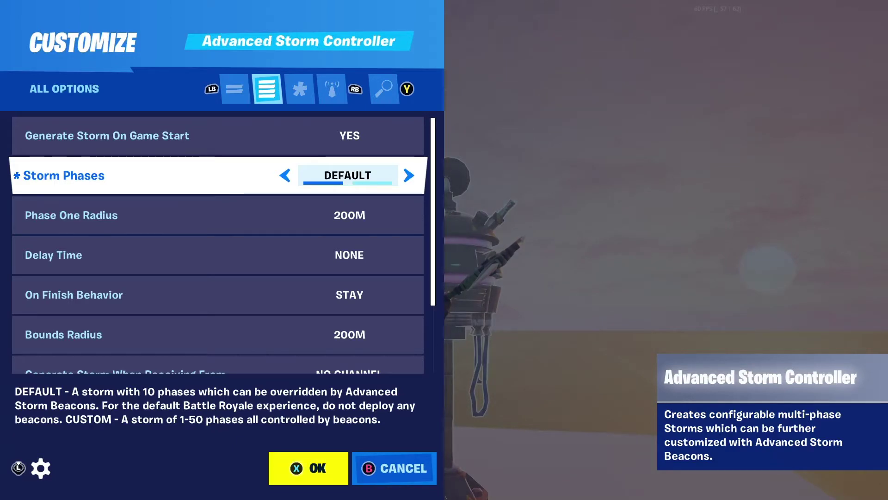
pyautogui.press('Right')
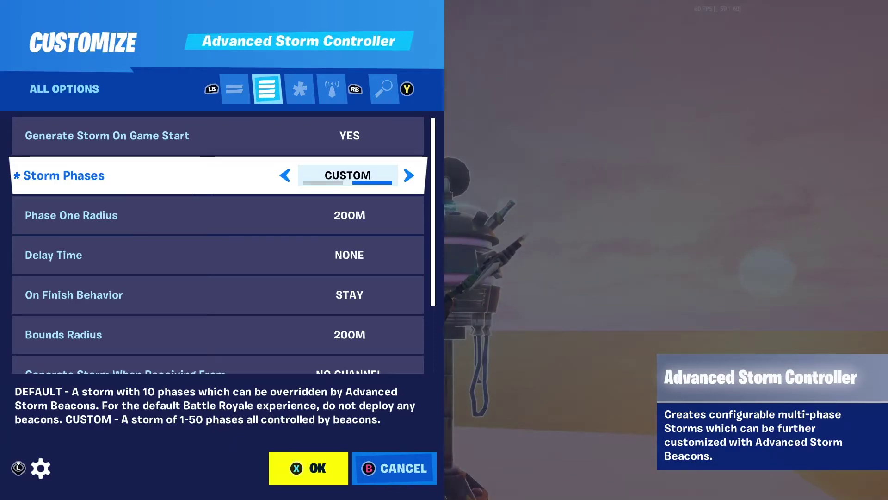
# Set the storm controller's Phase One Radius to 50M and apply the settings.
pyautogui.press('Down')
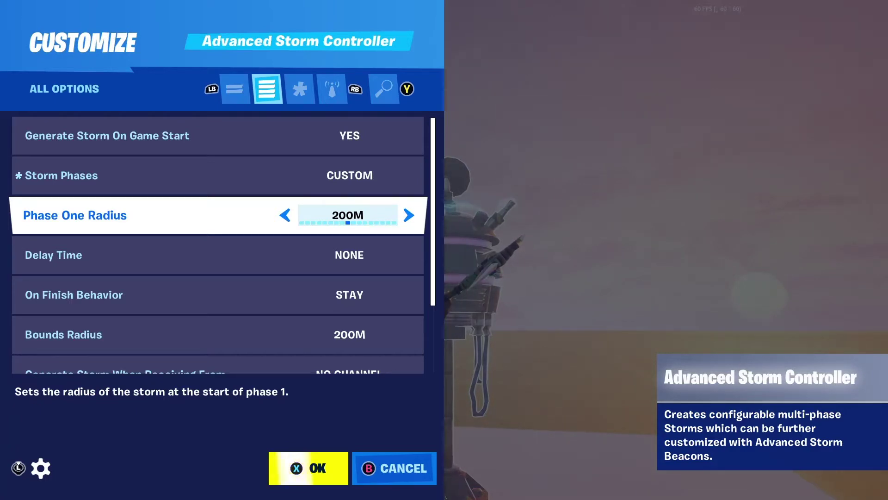
pyautogui.press('q')
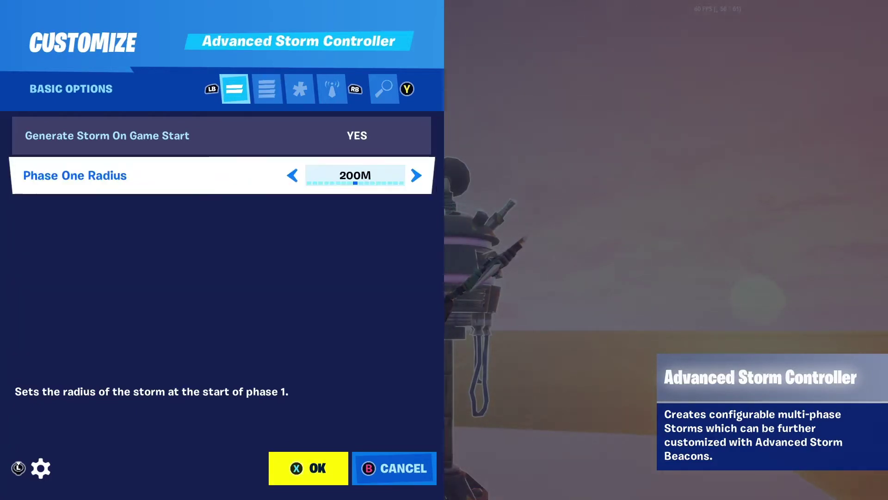
pyautogui.press('e')
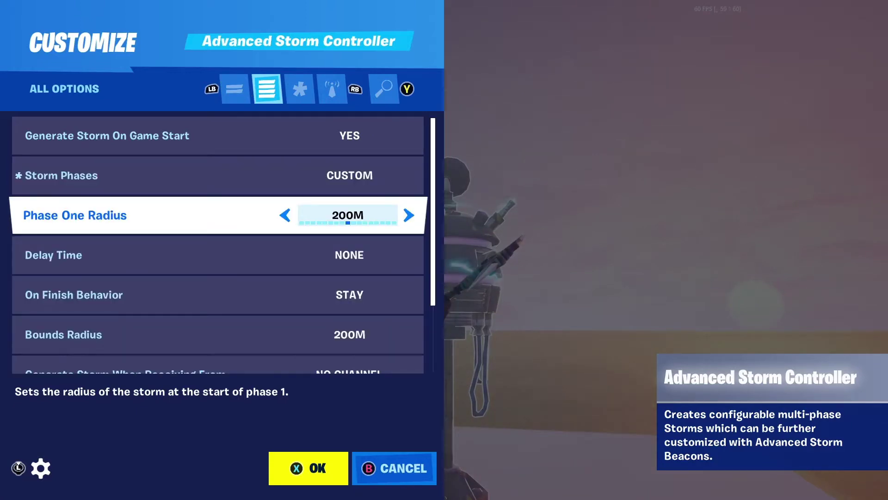
pyautogui.press('Left')
pyautogui.press('Left')
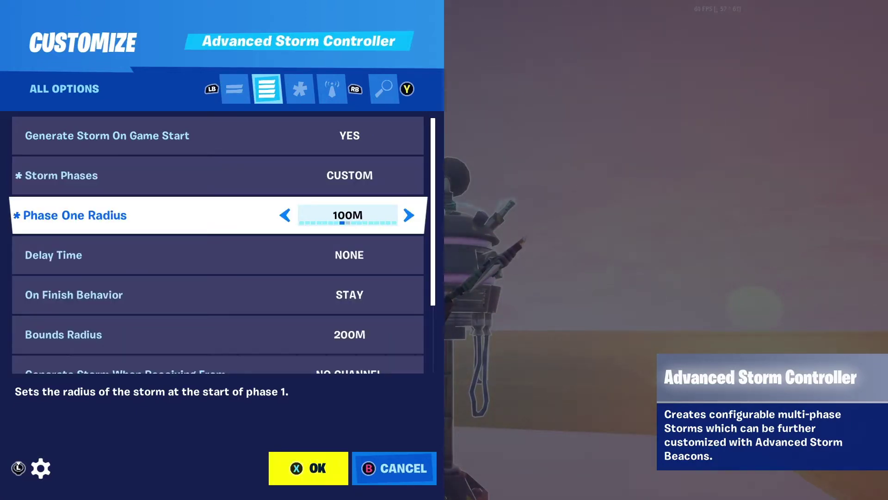
pyautogui.press('x')
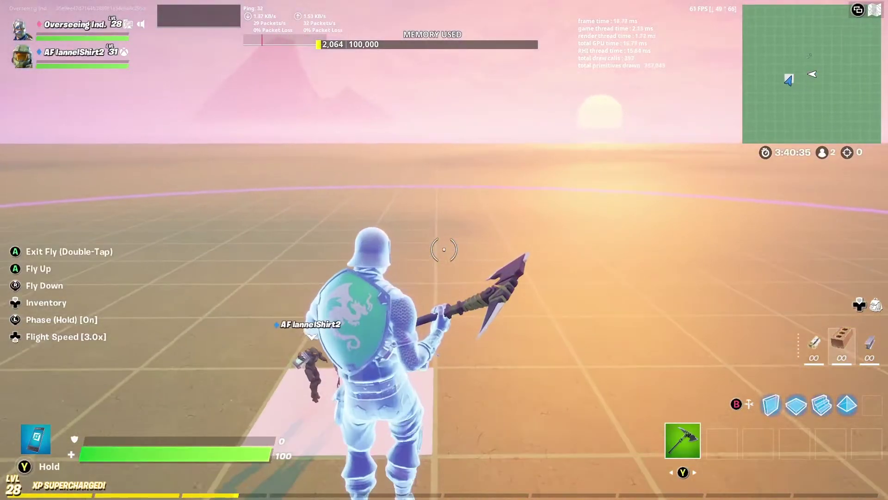
# Fly above the island to examine the purple storm boundary, and return to the storm controller.
pyautogui.press('s')
pyautogui.press('space')
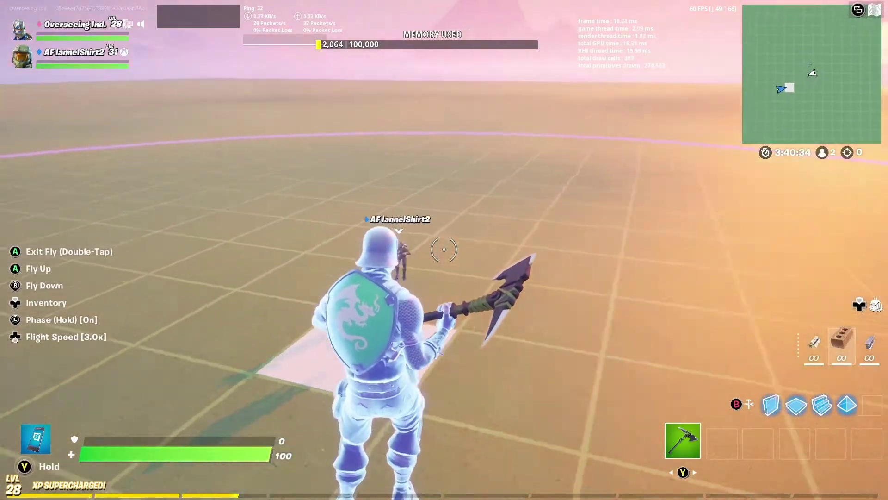
pyautogui.press('a')
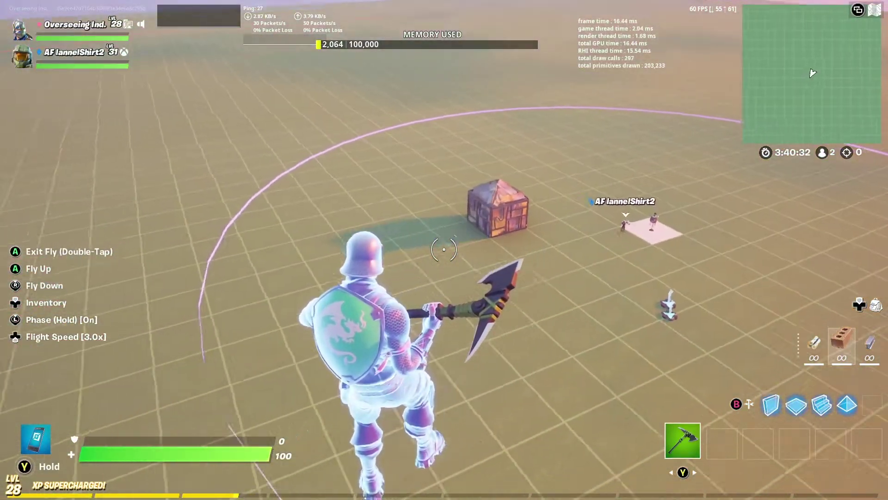
pyautogui.press('w')
pyautogui.press('w')
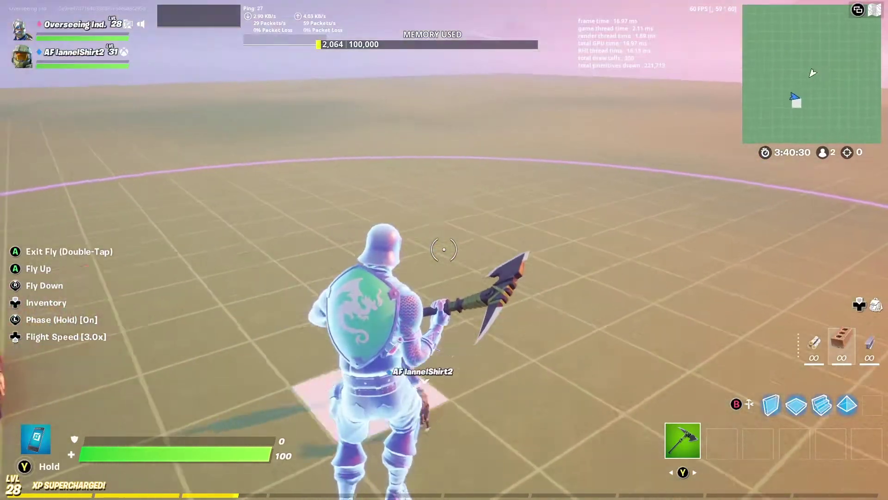
pyautogui.press('space')
pyautogui.press('space')
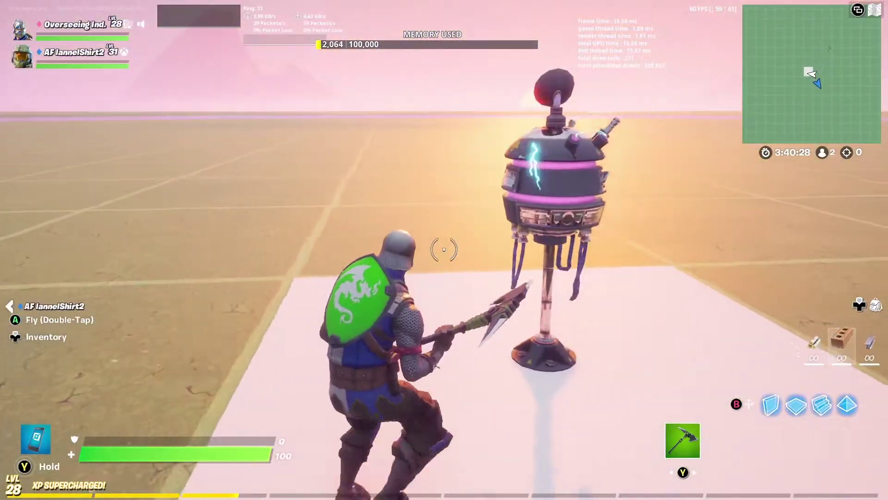
# Review the Delay Time option in the Advanced Storm Controller's settings.
pyautogui.press('e')
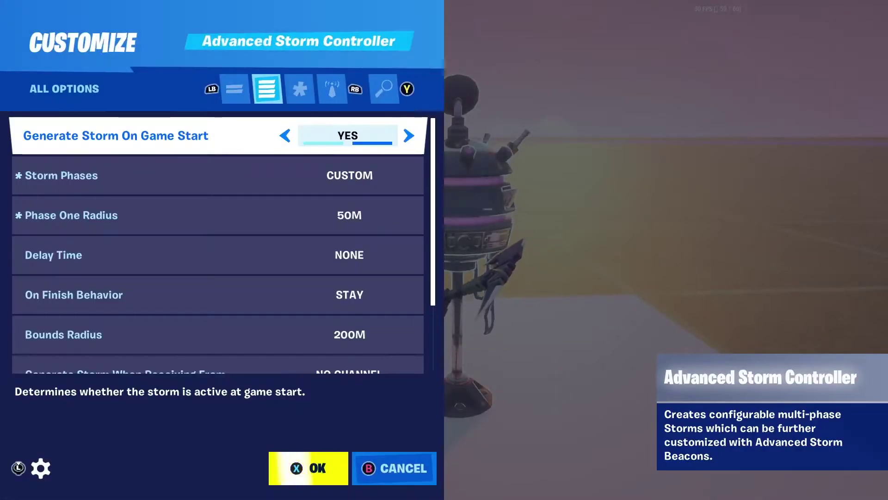
pyautogui.press('Down')
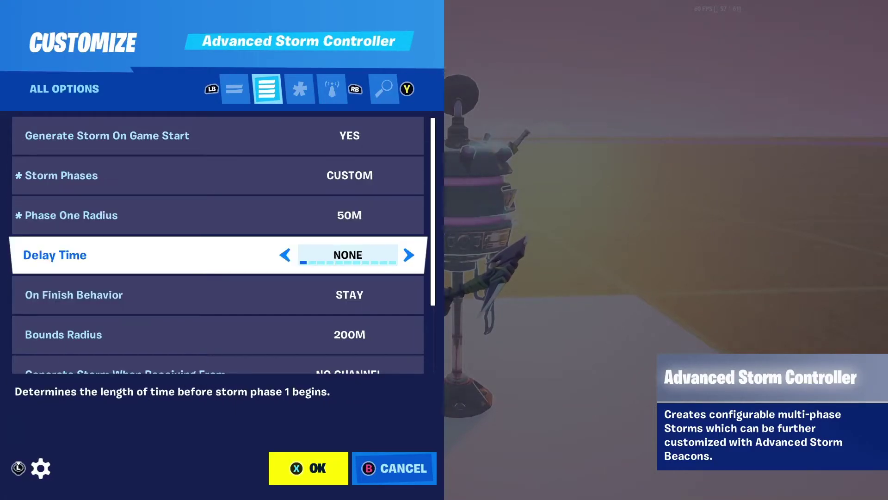
pyautogui.press('Return')
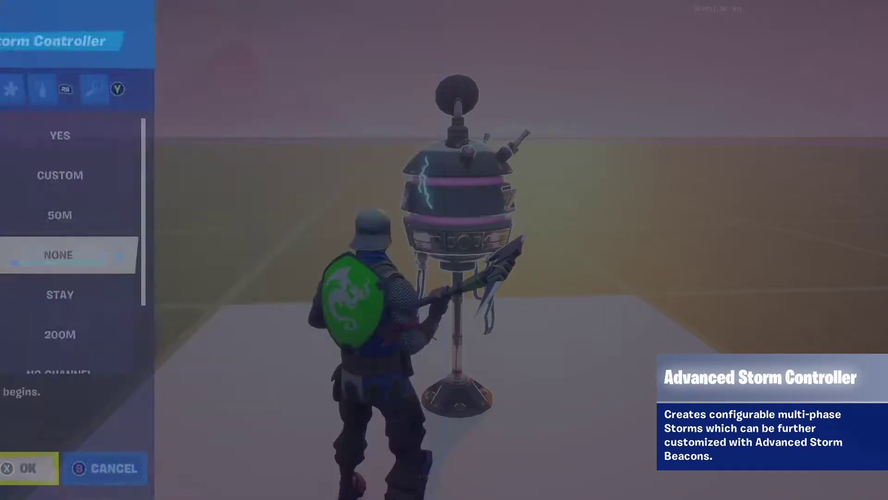
# Fly out to the storm ring's edge to examine its extent around the controller, and land beside the device again.
pyautogui.press('space')
pyautogui.press('space')
pyautogui.press('w')
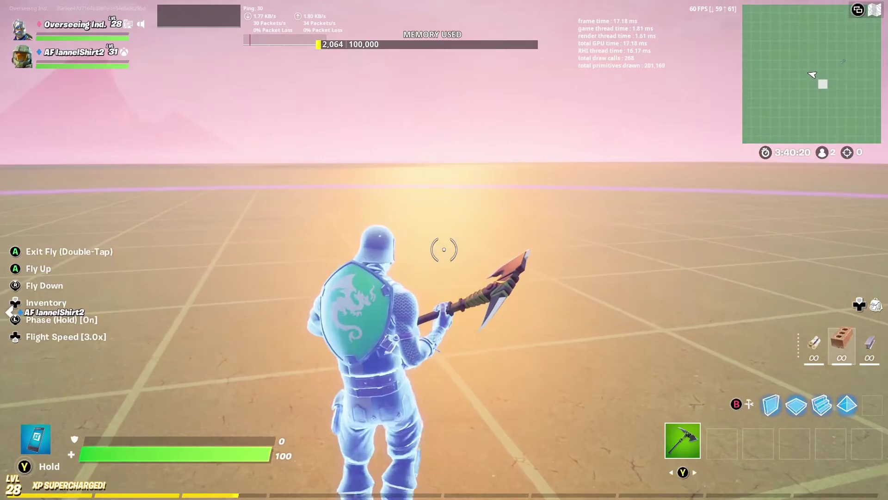
pyautogui.press('w')
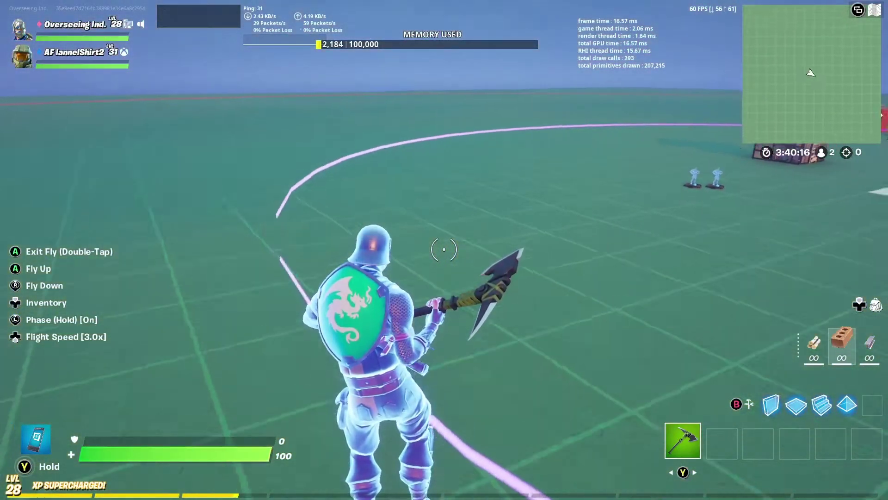
pyautogui.press('w')
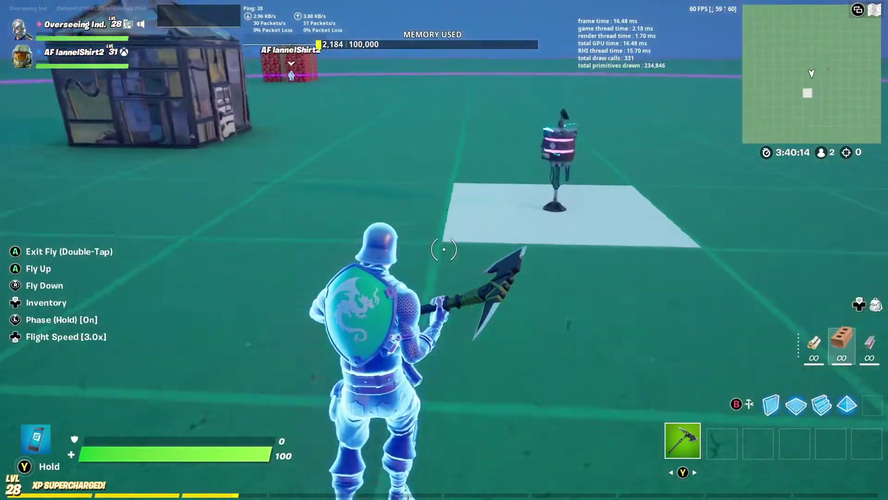
pyautogui.press('space')
pyautogui.press('space')
# Review the On Finish Behavior choices and the Bounds Radius option, leaving the controller's settings without saving.
pyautogui.press('e')
pyautogui.press('Down')
pyautogui.press('Down')
pyautogui.press('Down')
pyautogui.press('Down')
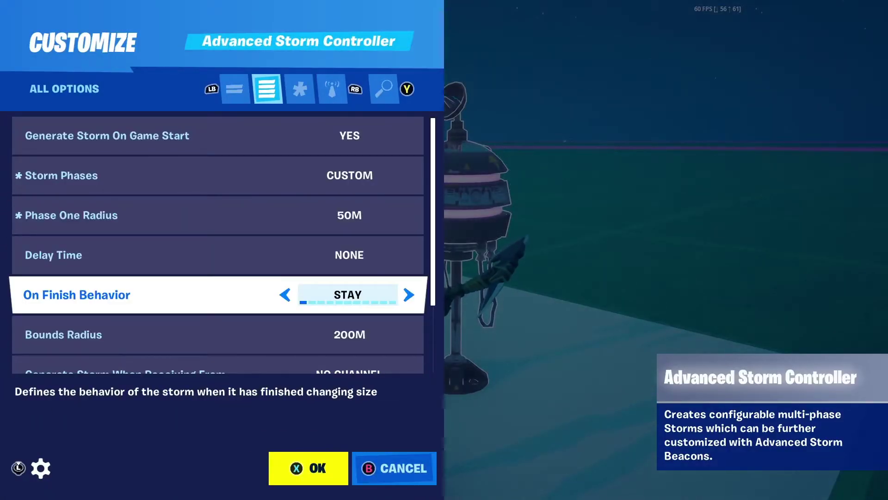
pyautogui.press('Right')
pyautogui.press('Right')
pyautogui.press('Right')
pyautogui.press('Down')
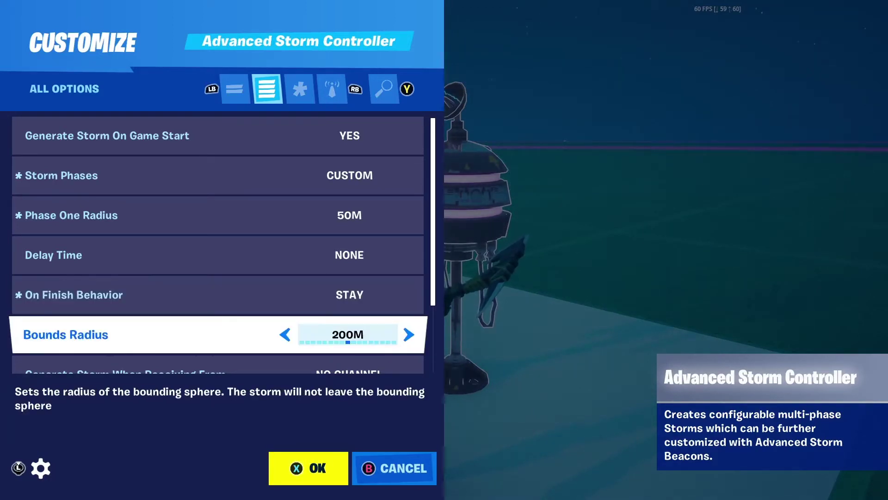
pyautogui.press('Up')
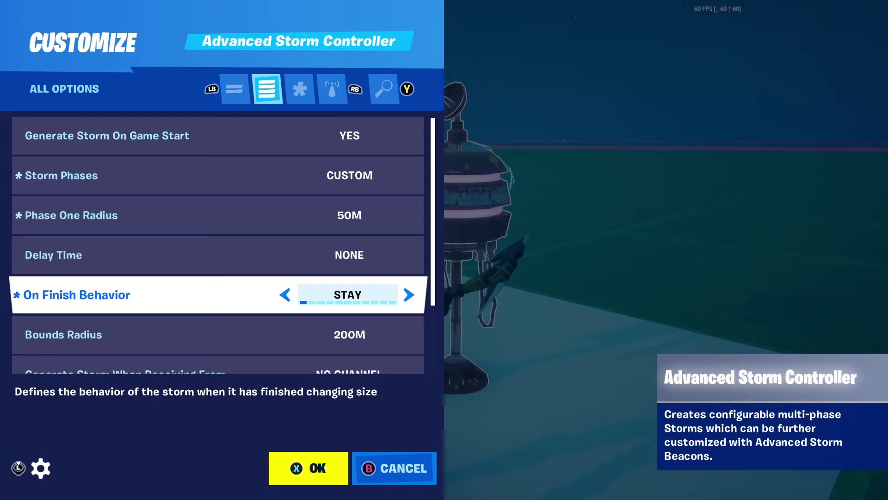
pyautogui.press('Down')
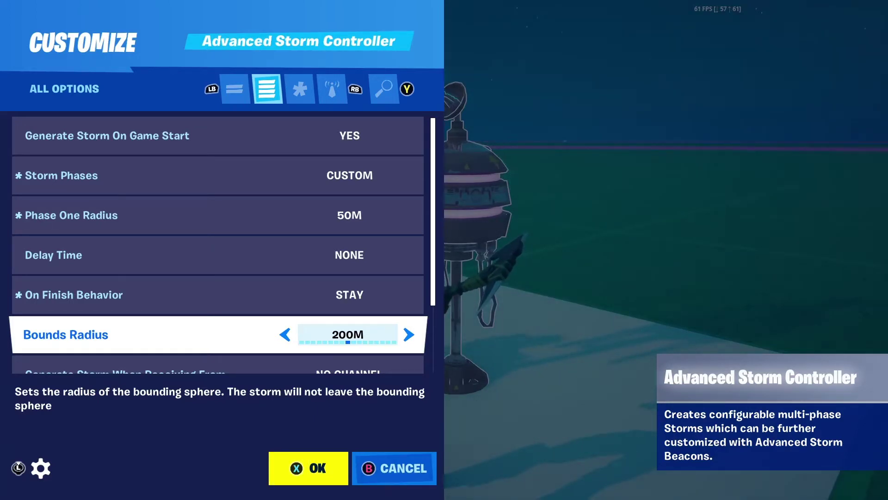
pyautogui.press('Escape')
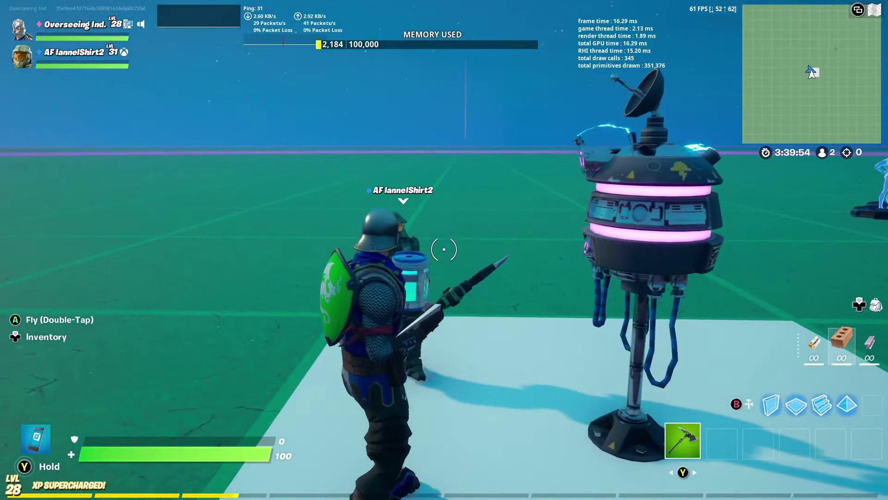
# Reopen the storm controller's settings and try smaller Bounds Radius values, including 100M.
pyautogui.press('e')
pyautogui.press('Down')
pyautogui.press('Down')
pyautogui.press('Down')
pyautogui.press('Down')
pyautogui.press('Down')
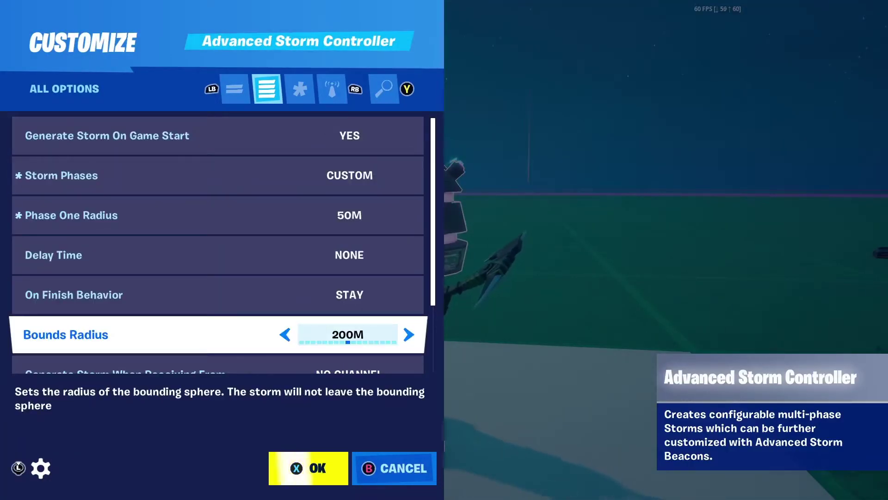
pyautogui.press('Left')
pyautogui.press('Left')
pyautogui.press('Left')
pyautogui.press('Left')
pyautogui.press('Right')
pyautogui.press('Right')
pyautogui.press('Right')
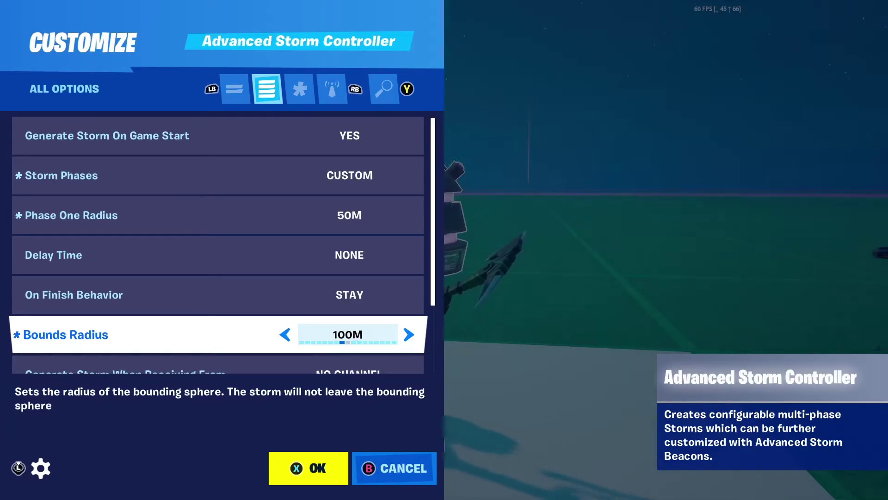
# Set the controller's Storm Phases to Default.
pyautogui.press('Up')
pyautogui.press('Up')
pyautogui.press('Up')
pyautogui.press('Up')
pyautogui.press('Up')
pyautogui.press('Down')
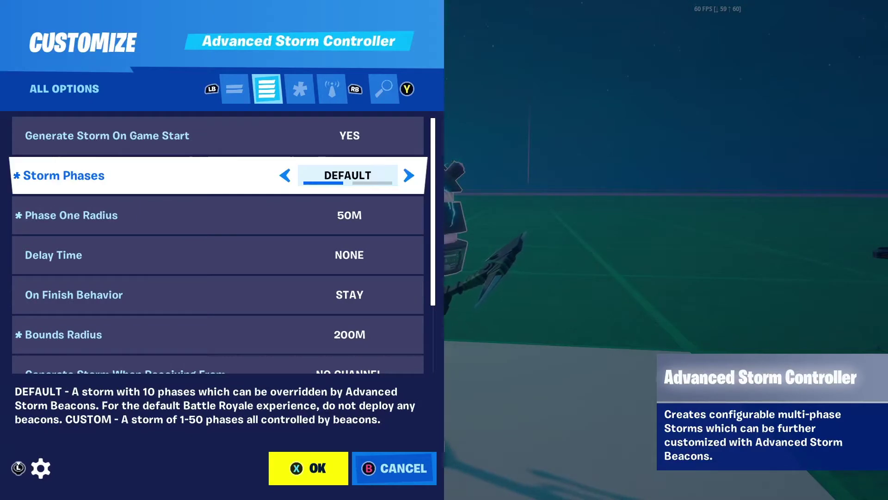
# Set the Bounds Radius to 30M, apply the settings, and fly out to view the red bounding ring.
pyautogui.press('Down')
pyautogui.press('Down')
pyautogui.press('Down')
pyautogui.press('Down')
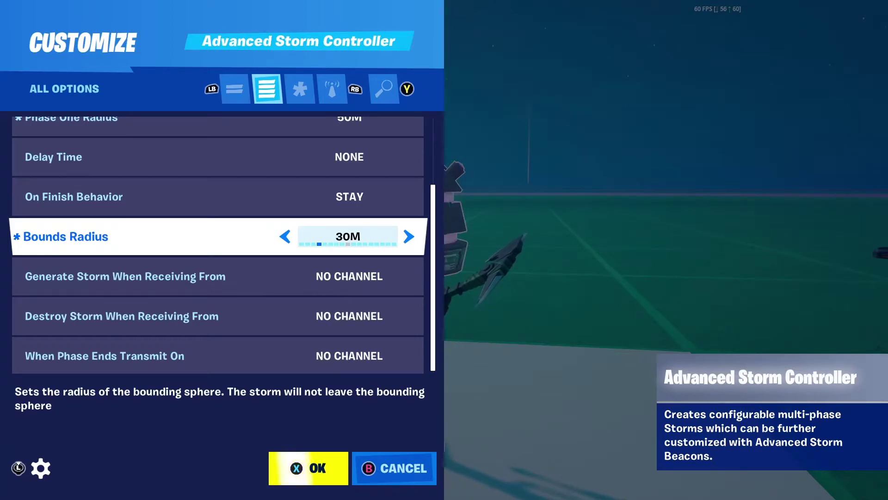
pyautogui.press('x')
pyautogui.press('space')
pyautogui.press('space')
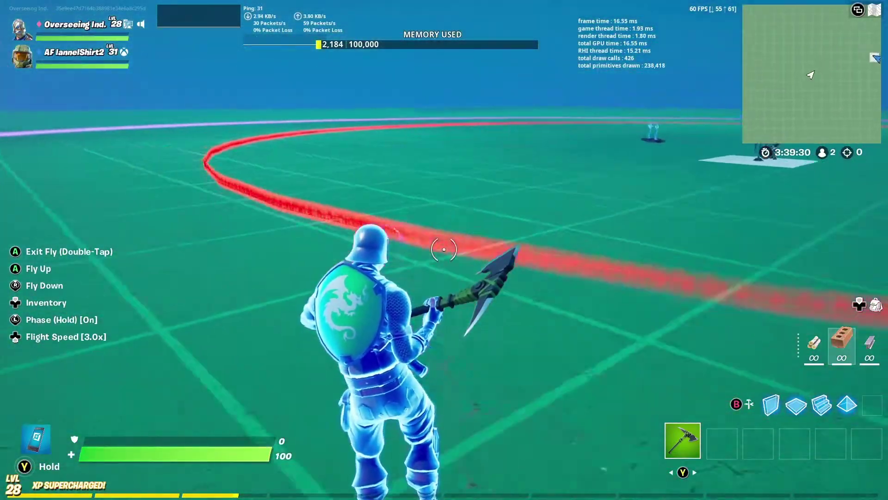
# Fly back to the storm controller and review its channel options for generating or destroying the storm and phase-end transmission, leaving without changes.
pyautogui.press('space')
pyautogui.press('space')
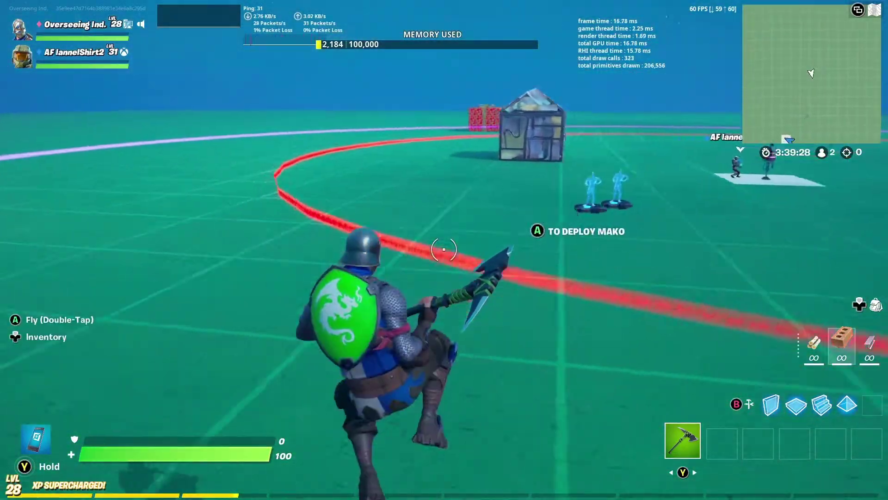
pyautogui.press('space')
pyautogui.press('space')
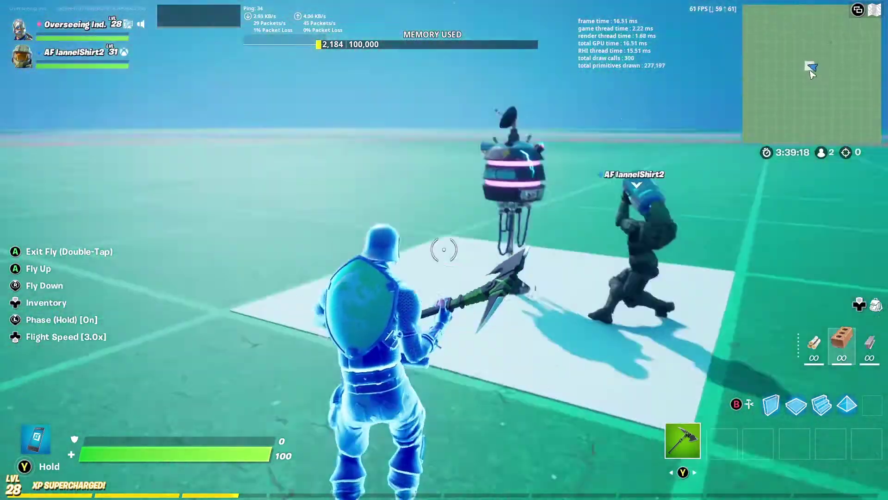
pyautogui.press('x')
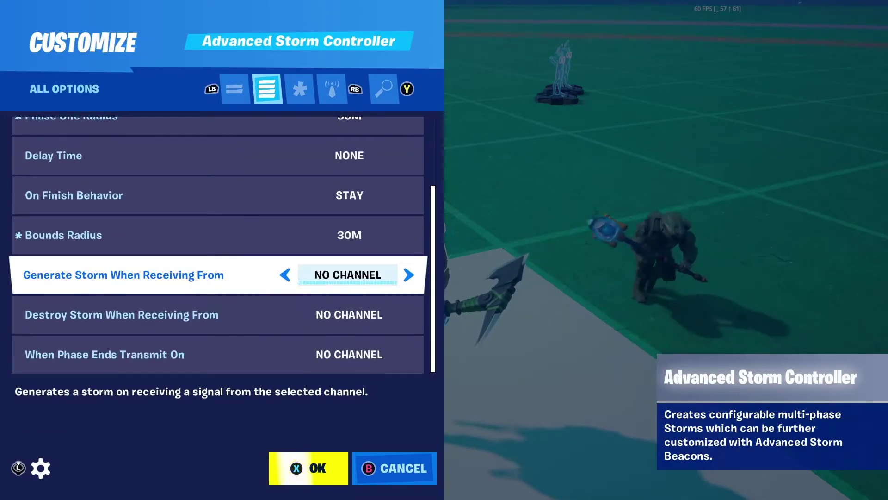
pyautogui.press('Escape')
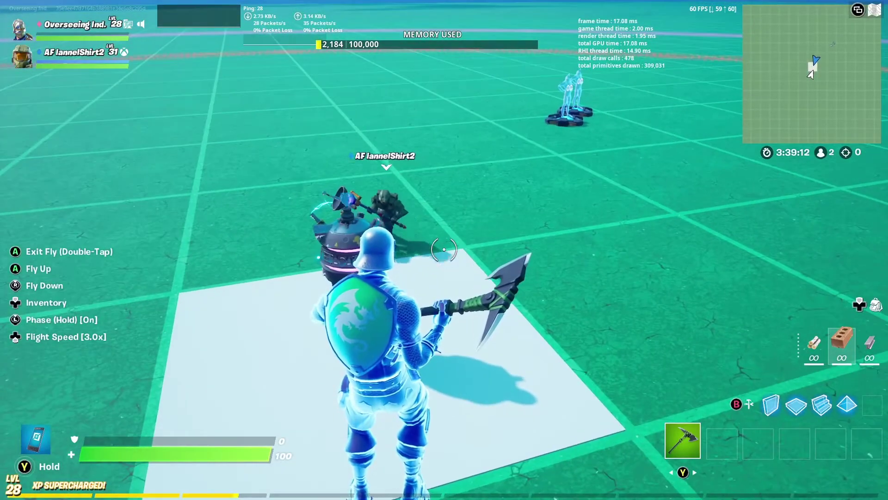
pyautogui.press('y')
pyautogui.press('x')
pyautogui.press('Down')
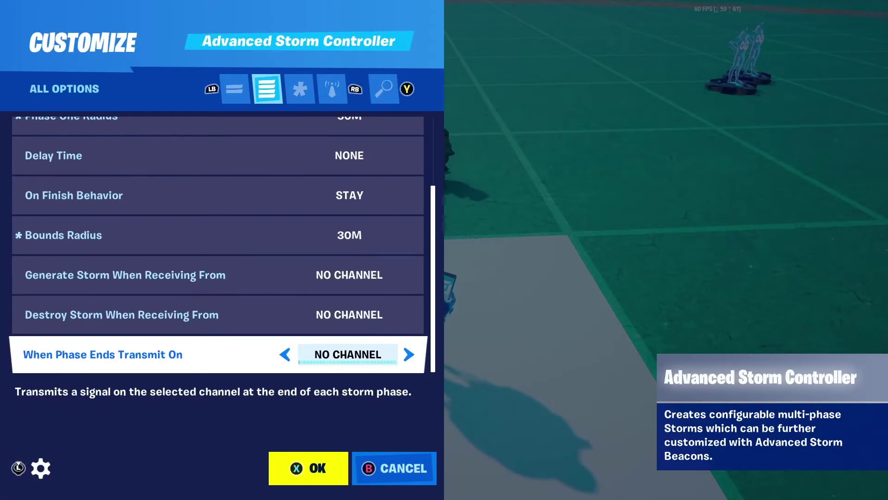
pyautogui.press('Escape')
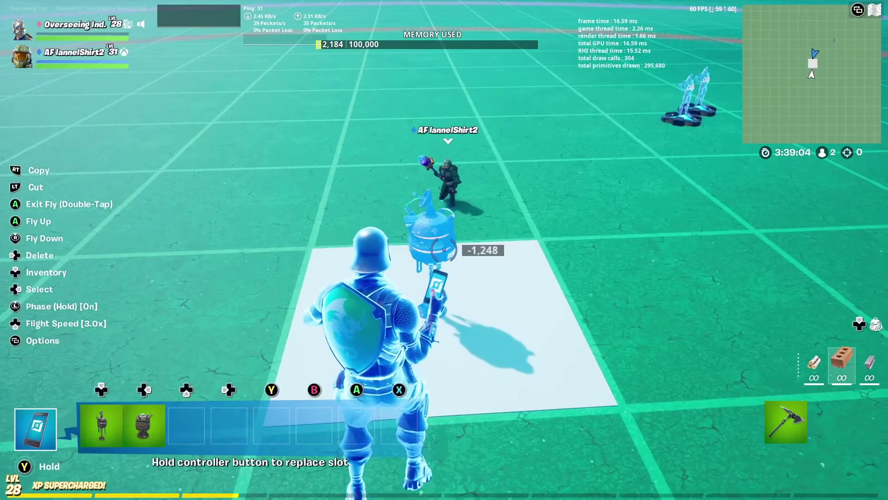
# Place an Advanced Storm Beacon on top of the Advanced Storm Controller and exit placement.
pyautogui.press('2')
pyautogui.press('d')
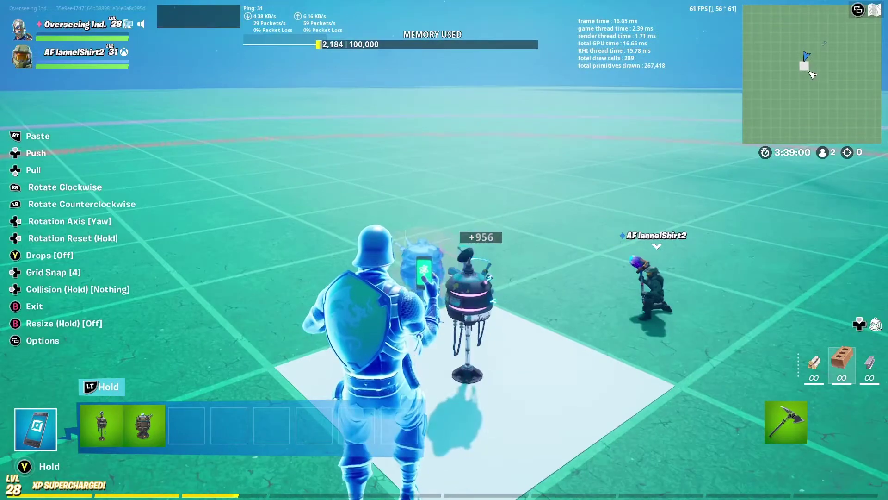
pyautogui.click(444, 250)
pyautogui.press('Escape')
pyautogui.press('w')
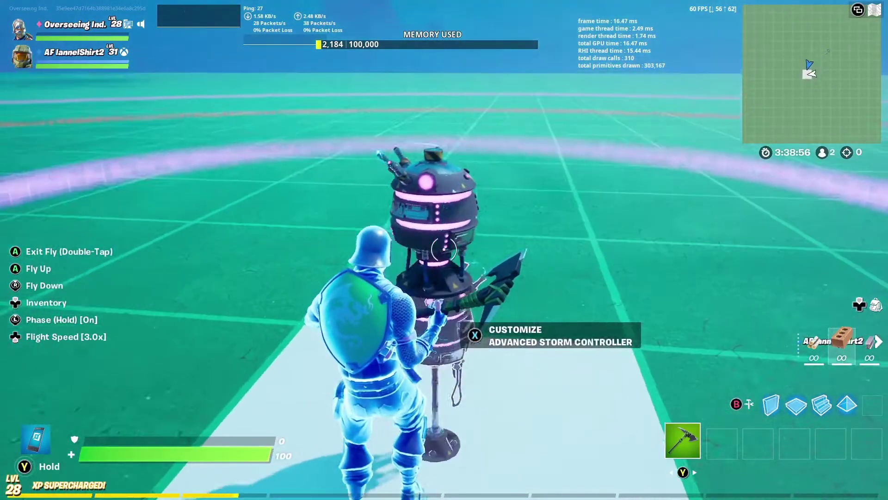
# Open the storm beacon's settings, try Phase 50 and set Phase back to 1.
pyautogui.press('e')
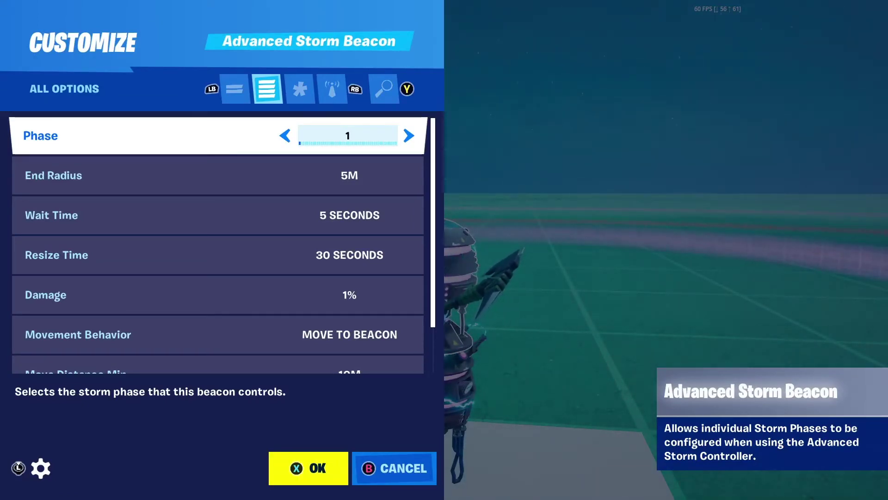
pyautogui.press('Escape')
pyautogui.press('e')
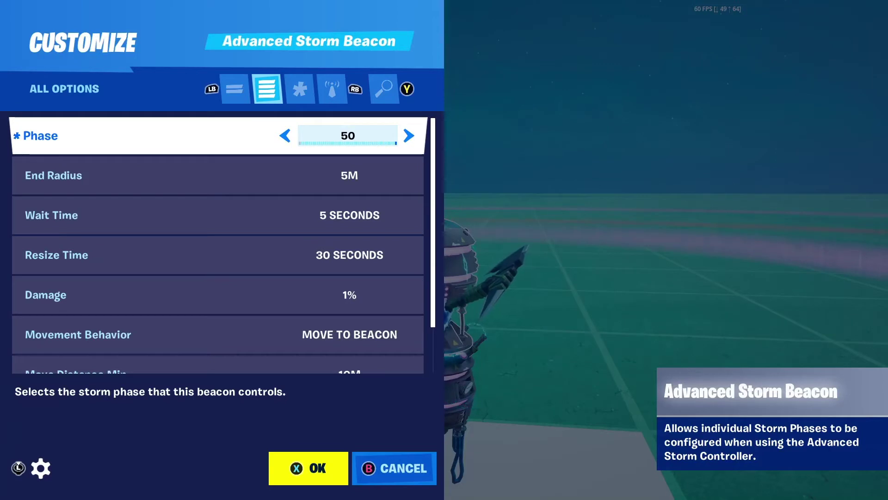
pyautogui.press('Right')
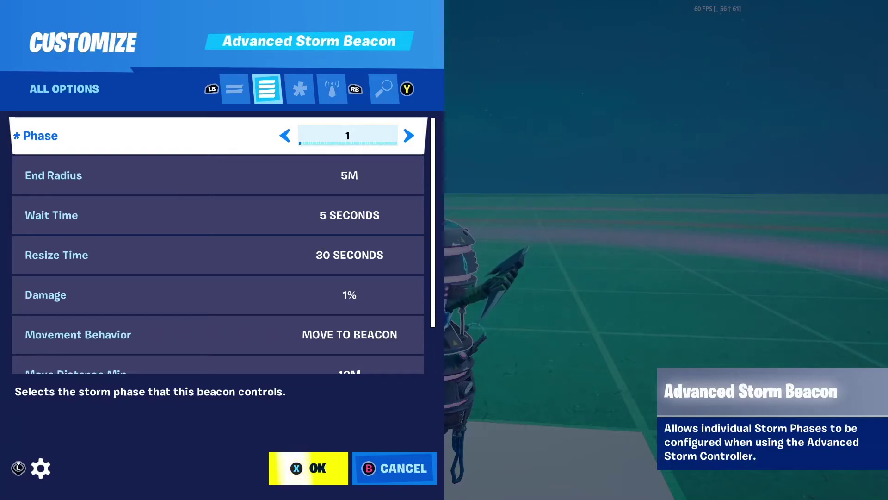
# Set the beacon's End Radius to 20M, trying 30M on the way, and apply the settings.
pyautogui.press('Down')
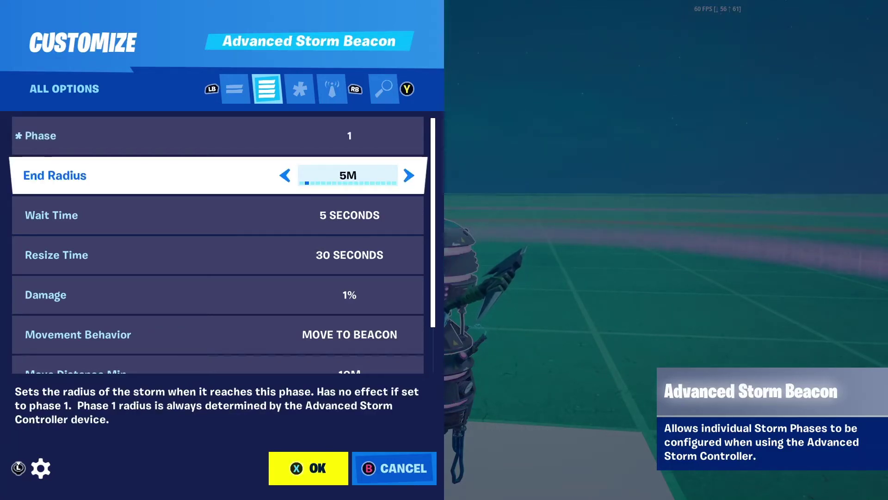
pyautogui.press('Right')
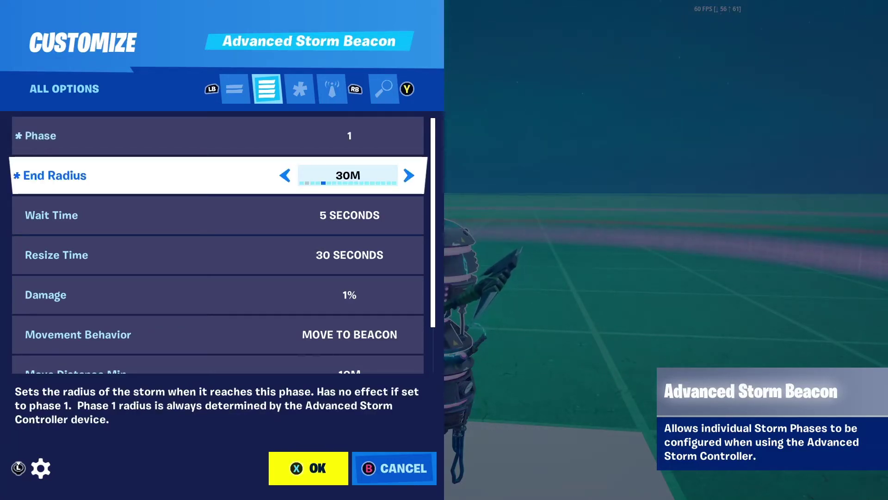
pyautogui.press('Left')
pyautogui.press('Left')
pyautogui.press('Right')
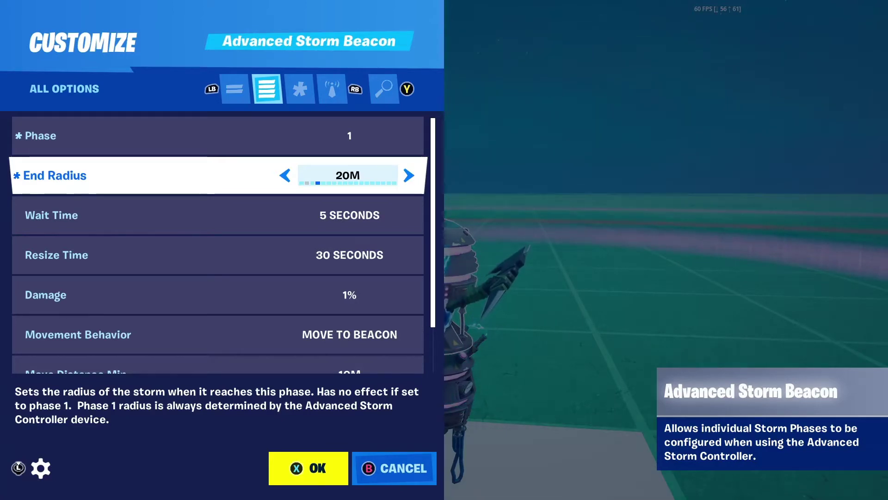
pyautogui.press('x')
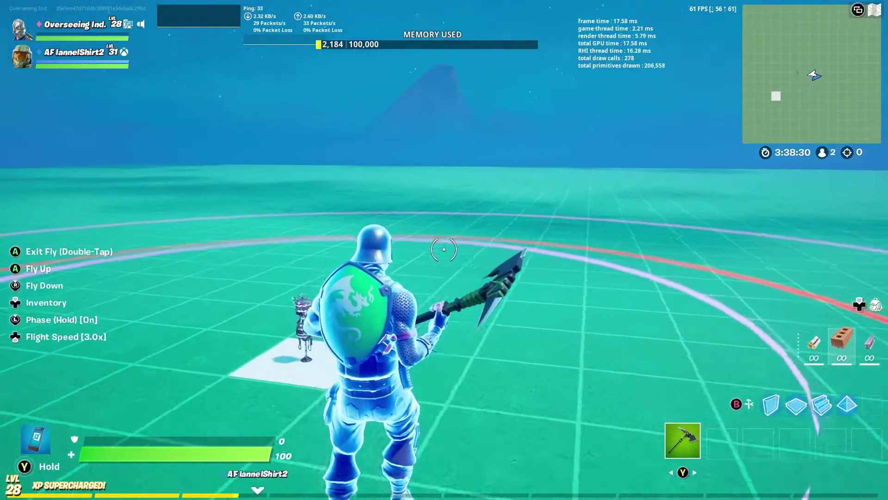
# Return to the storm beacon, reopen its settings and set the Wait Time to 10 seconds.
pyautogui.press('w')
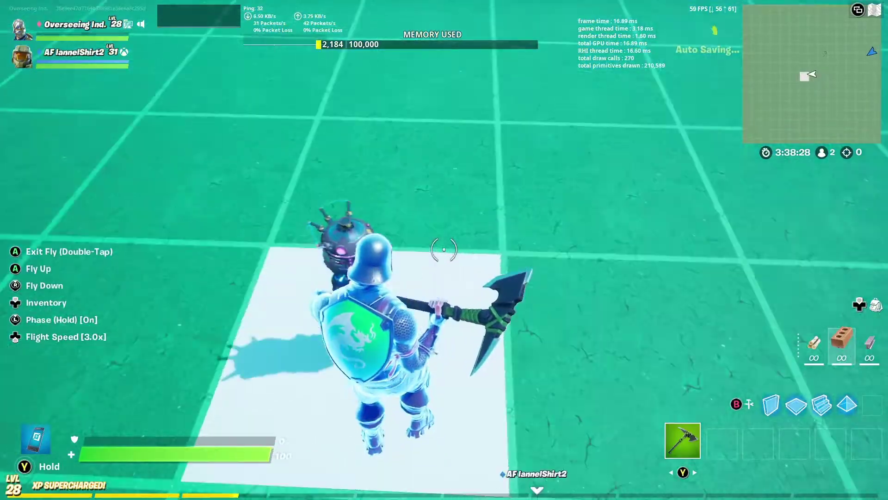
pyautogui.press('e')
pyautogui.press('Down')
pyautogui.press('Down')
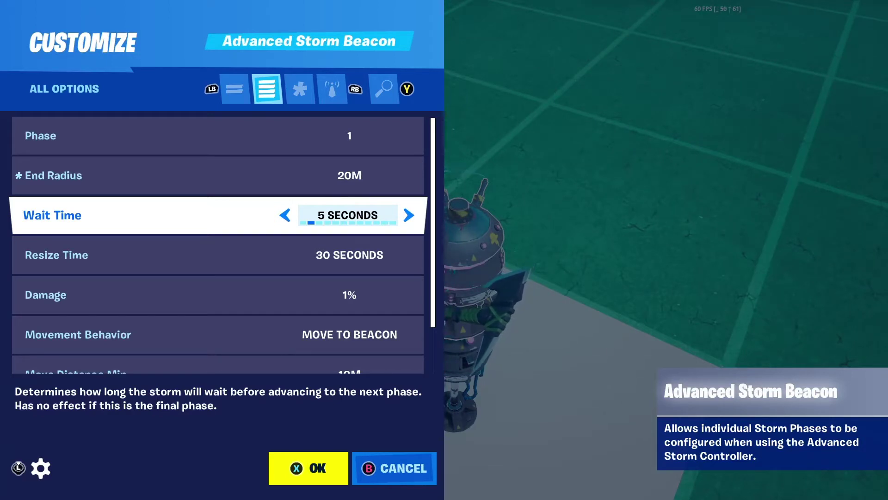
pyautogui.press('Down')
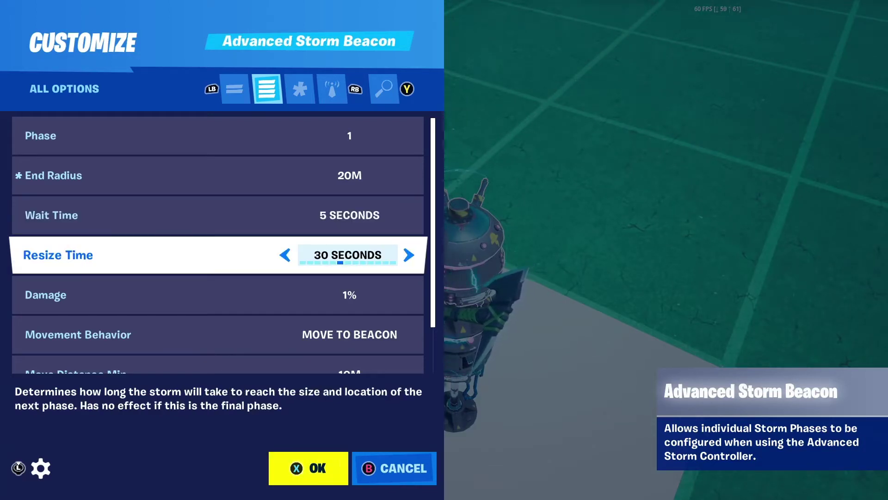
pyautogui.press('Up')
pyautogui.press('Right')
pyautogui.press('Down')
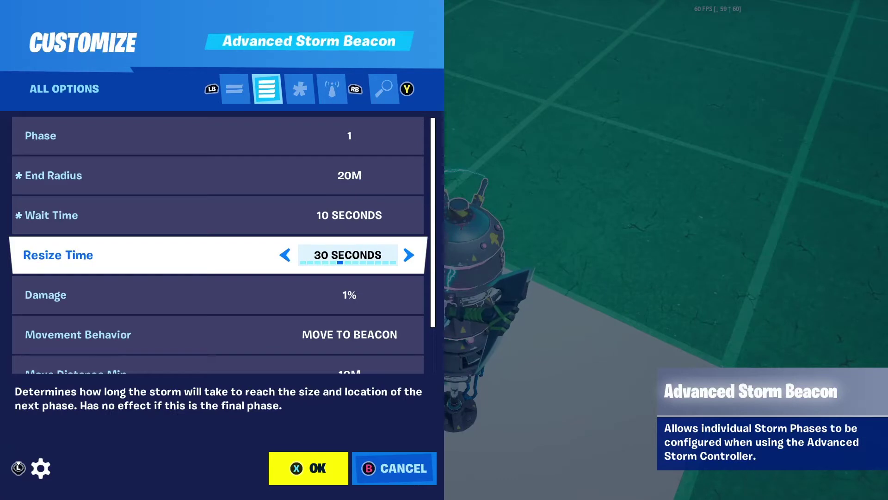
# Set the beacon's Resize Time to 10 seconds.
pyautogui.press('Left')
pyautogui.press('Left')
pyautogui.press('Left')
pyautogui.press('Left')
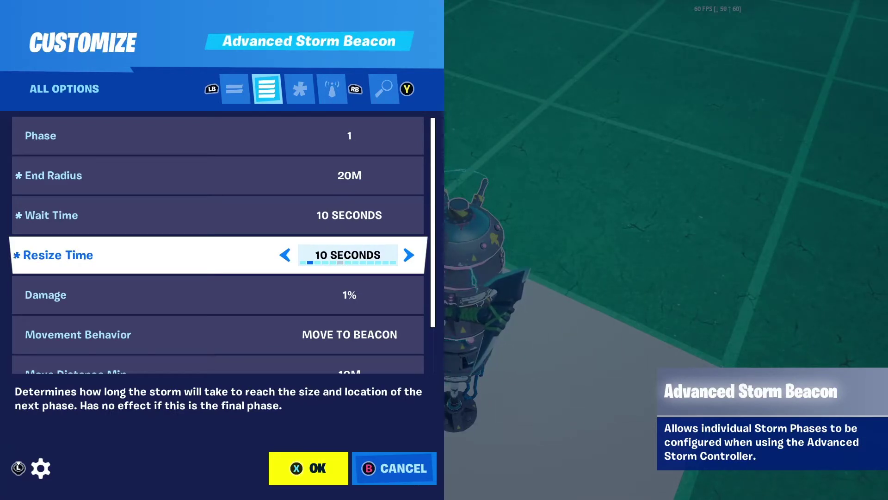
# Keep Damage at 1% and Movement Behavior at Move to Beacon, and apply the beacon's settings.
pyautogui.press('Down')
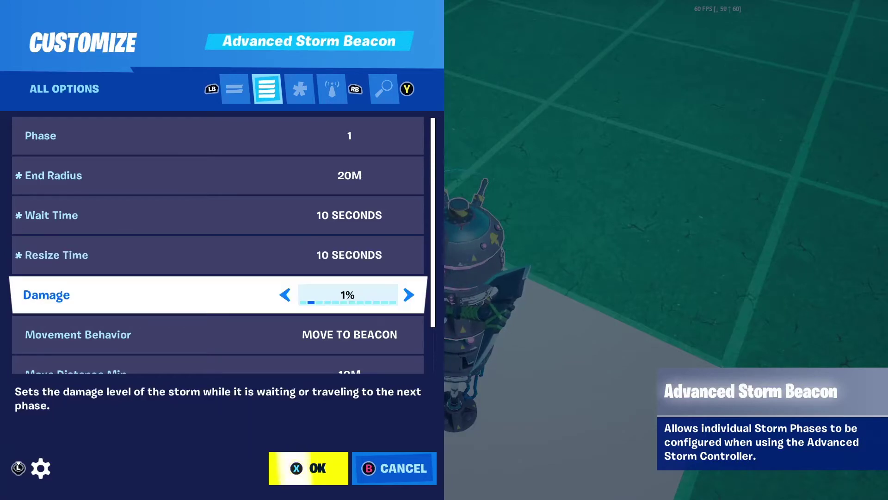
pyautogui.press('Right')
pyautogui.press('Down')
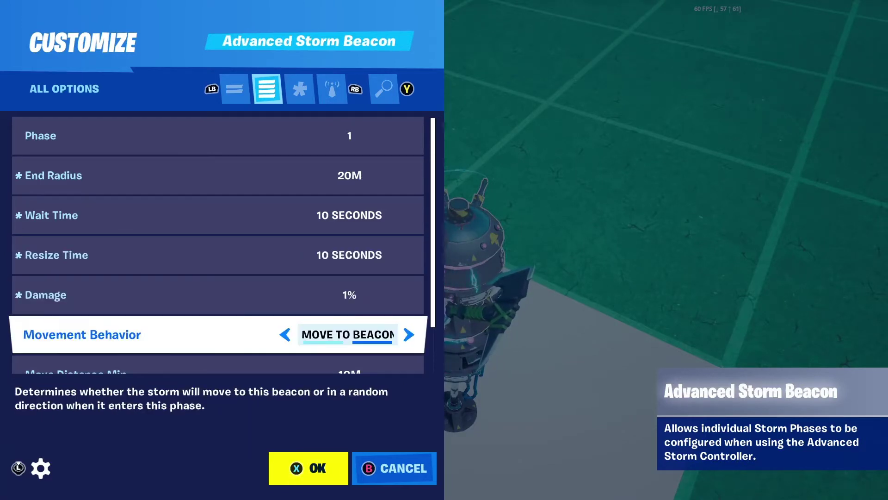
pyautogui.press('Up')
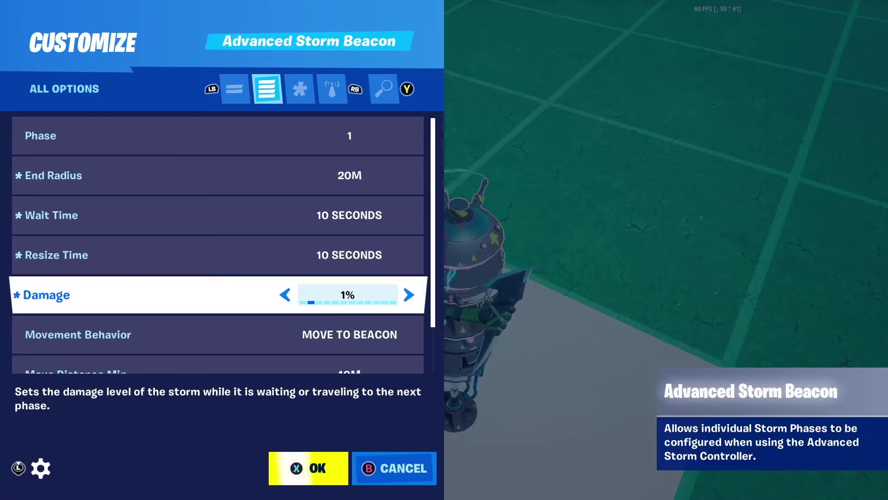
pyautogui.press('Down')
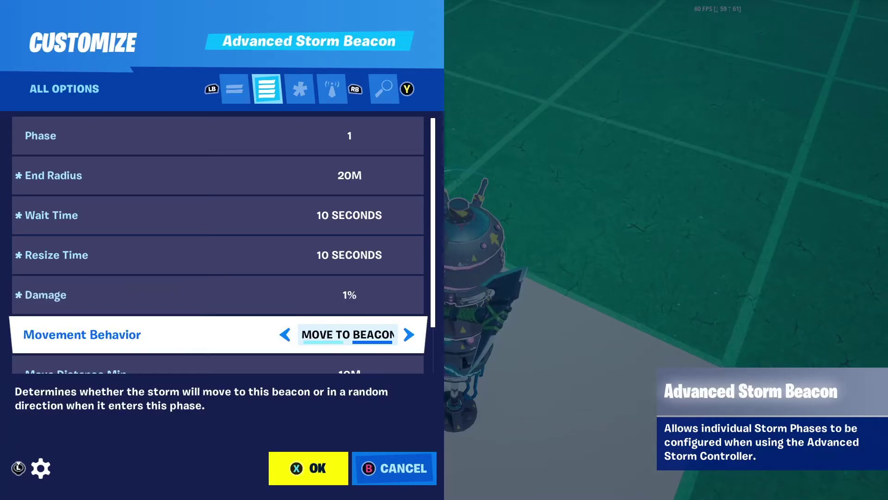
pyautogui.press('Return')
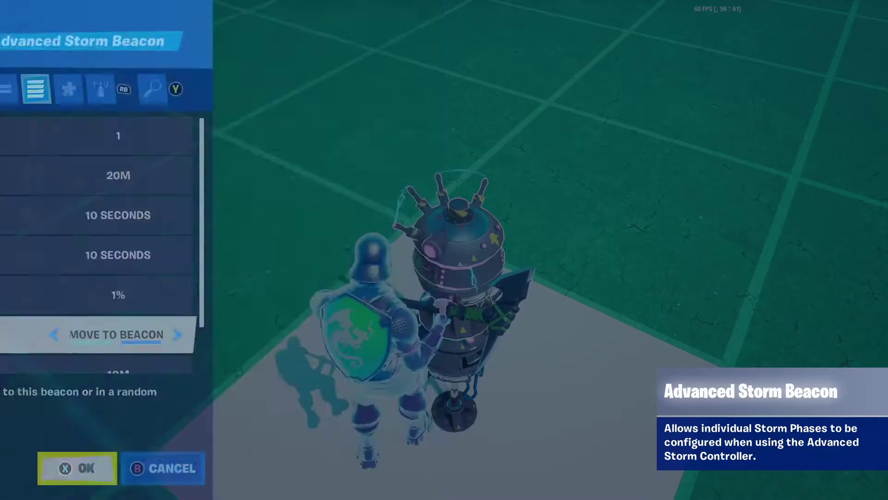
# Fly up to view the storm rings from above and return to the beacon.
pyautogui.press('s')
pyautogui.press('space')
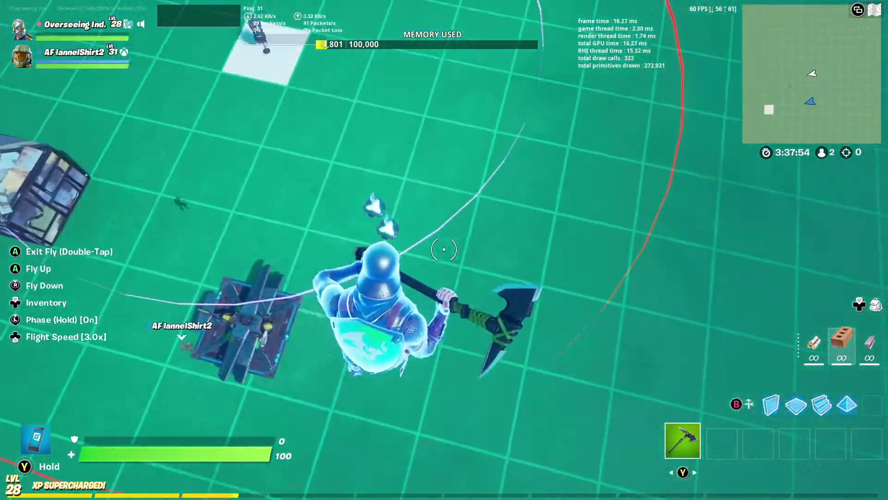
pyautogui.press('w')
pyautogui.press('w')
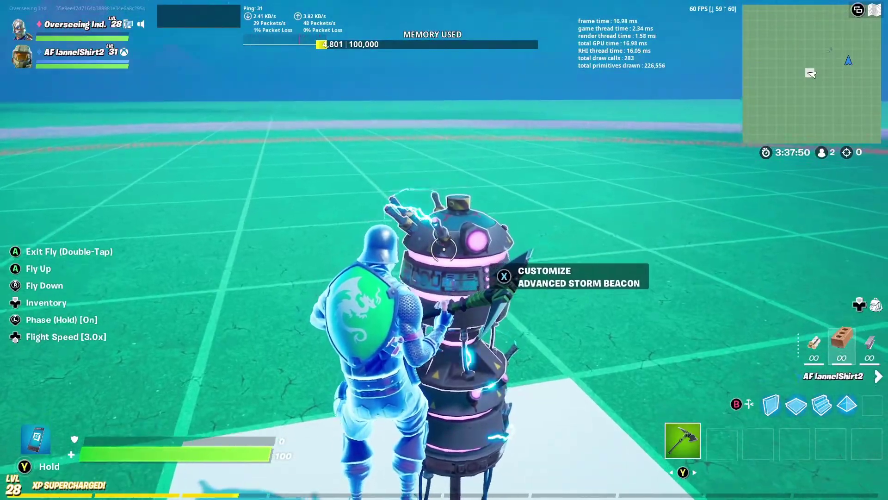
# Reopen the beacon's settings and examine the Movement Behavior and Move Distance Min options.
pyautogui.press('e')
pyautogui.press('Down')
pyautogui.press('Down')
pyautogui.press('Down')
pyautogui.press('Down')
pyautogui.press('Down')
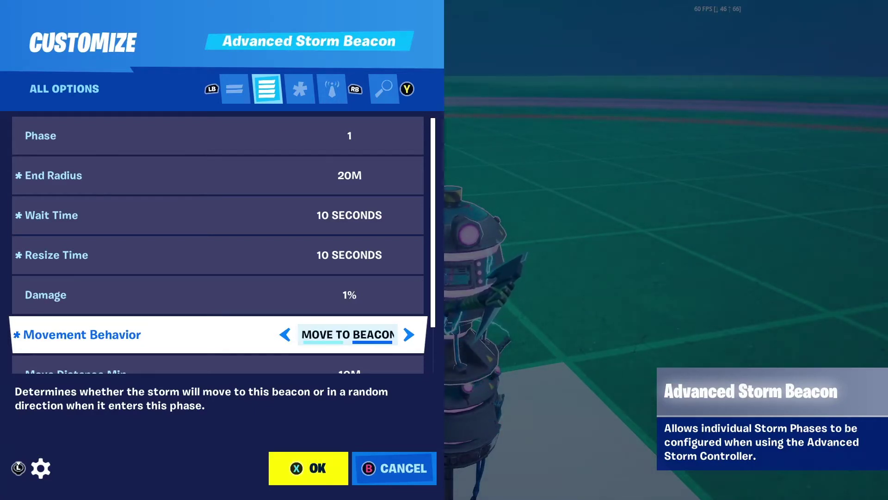
pyautogui.press('Down')
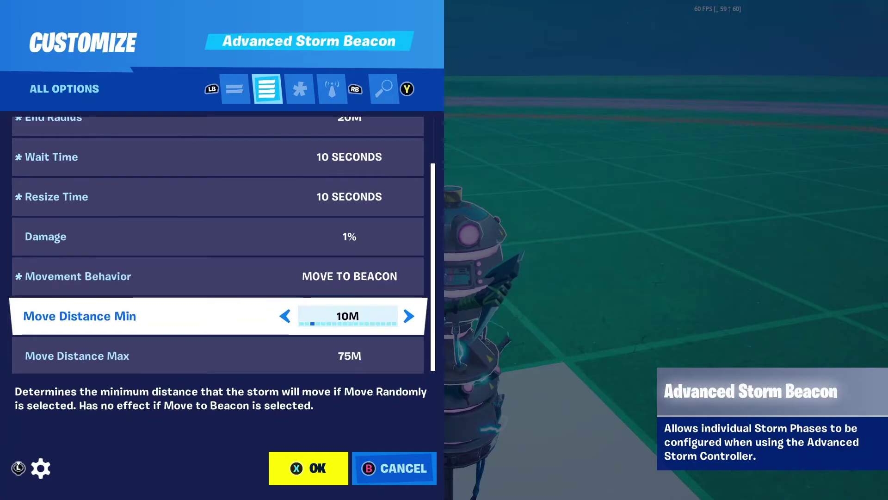
pyautogui.press('Up')
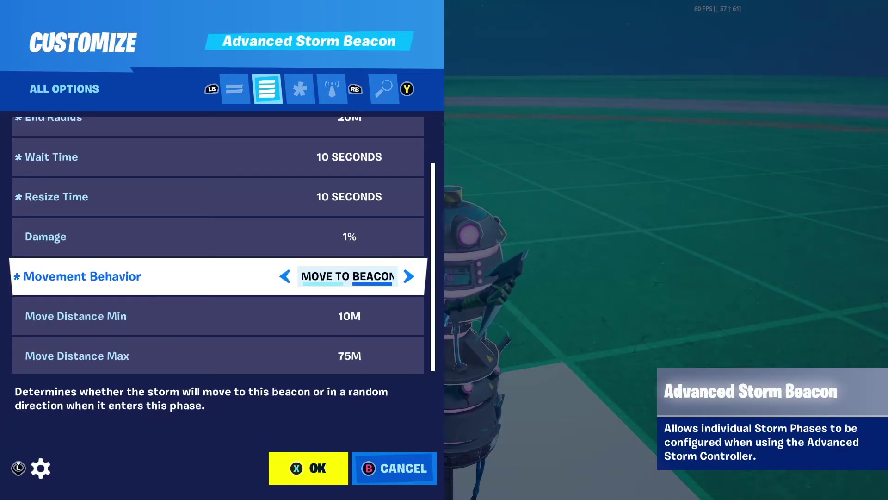
# Set the beacon's Movement Behavior to Move Randomly and its Move Distance Min to 0M.
pyautogui.press('Left')
pyautogui.press('Down')
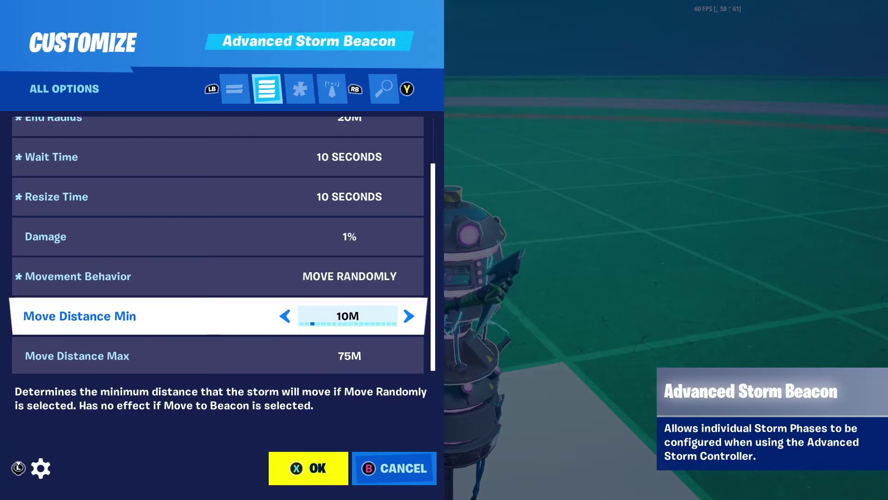
pyautogui.press('Down')
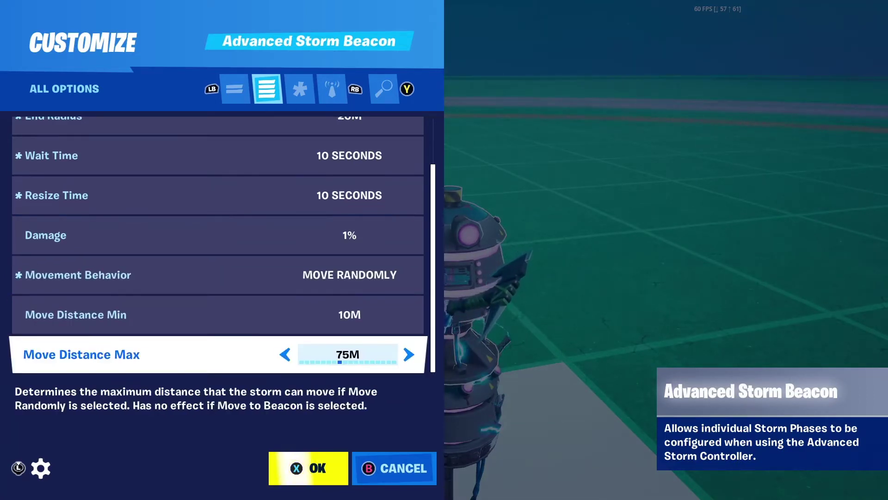
pyautogui.press('Up')
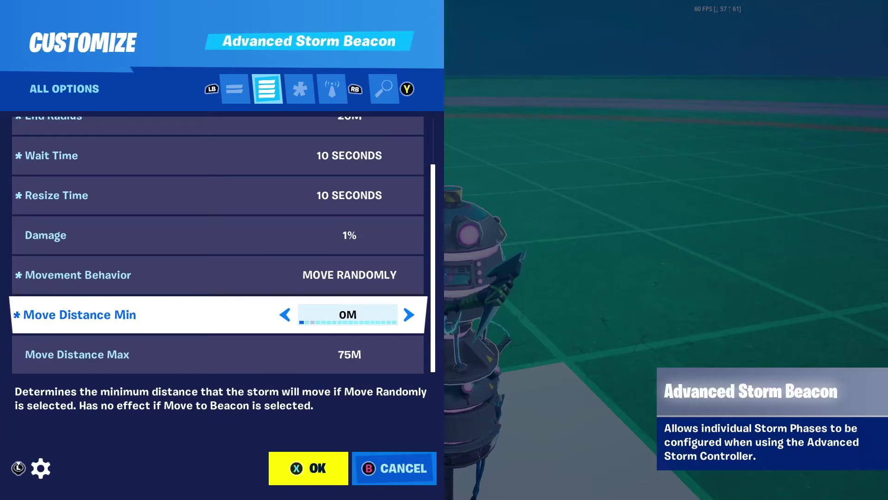
# Set the beacon's Move Distance Max to 50M.
pyautogui.press('Down')
pyautogui.press('Right')
pyautogui.press('Right')
pyautogui.press('Left')
pyautogui.press('Left')
pyautogui.press('Right')
pyautogui.press('Up')
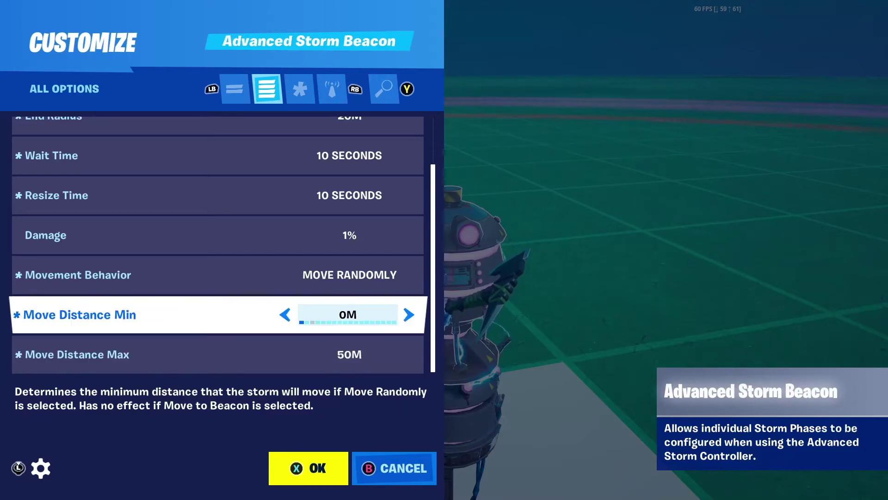
# Set the beacon's Movement Behavior back to Move to Beacon and save and leave its settings.
pyautogui.press('Down')
pyautogui.press('Up')
pyautogui.press('Down')
pyautogui.press('Up')
pyautogui.press('Up')
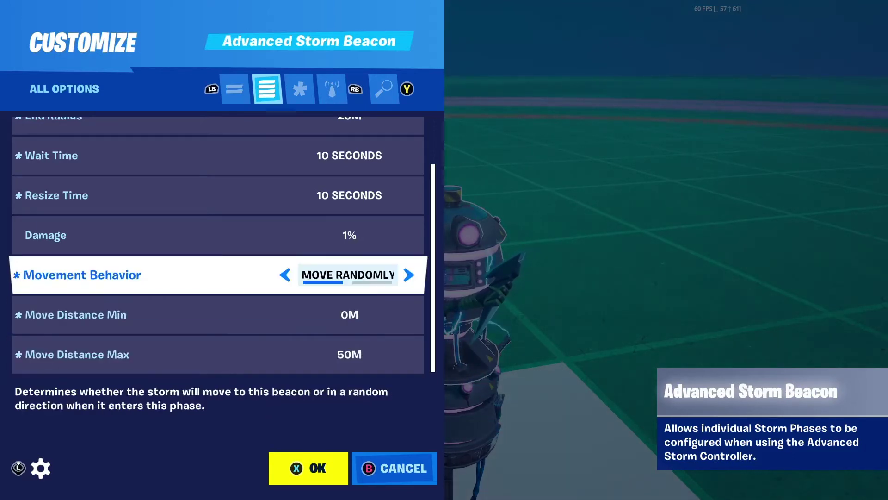
pyautogui.press('Right')
pyautogui.press('Down')
pyautogui.press('Down')
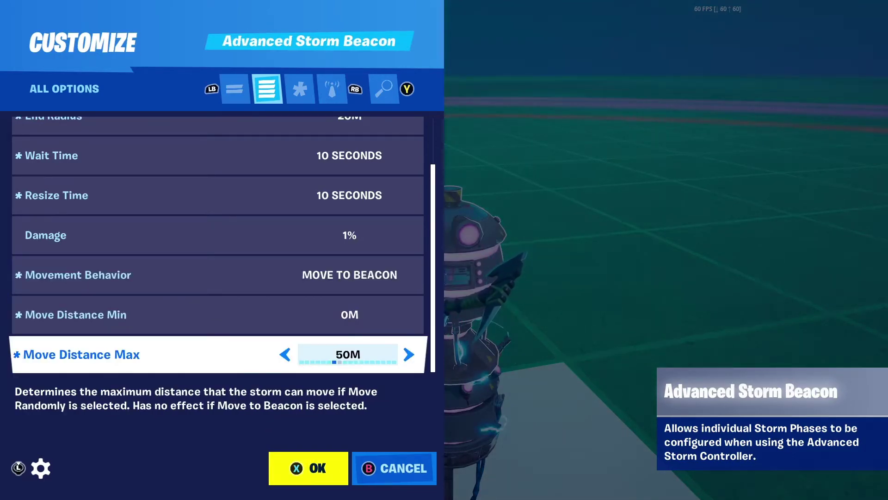
pyautogui.press('Escape')
# Copy the storm beacon with the phone tool and place the duplicate on top of the first one.
pyautogui.press('`')
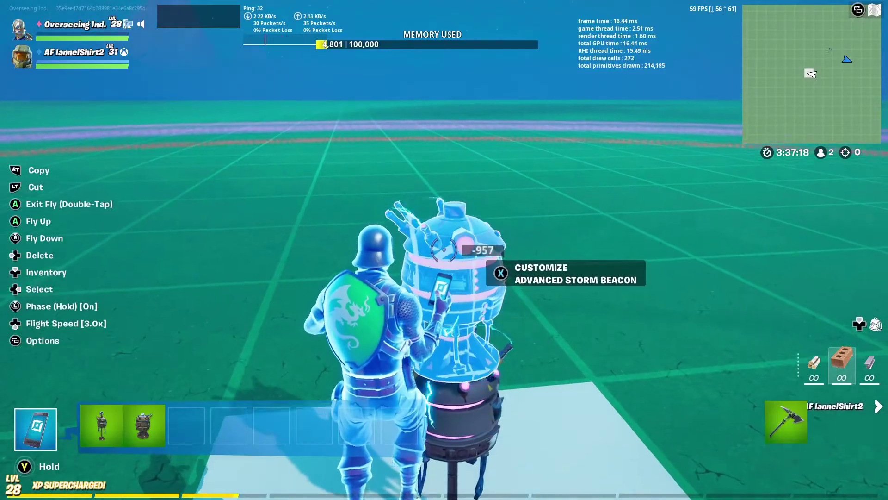
pyautogui.click(443, 249)
pyautogui.press('space')
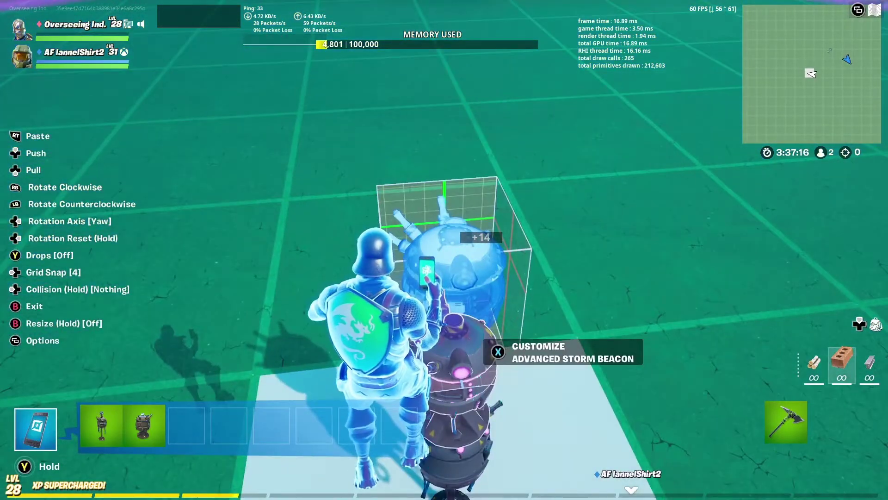
pyautogui.click(443, 249)
pyautogui.press('Escape')
# Open the duplicate beacon's settings and set its Phase to 2 and End Radius to 10M.
pyautogui.press('e')
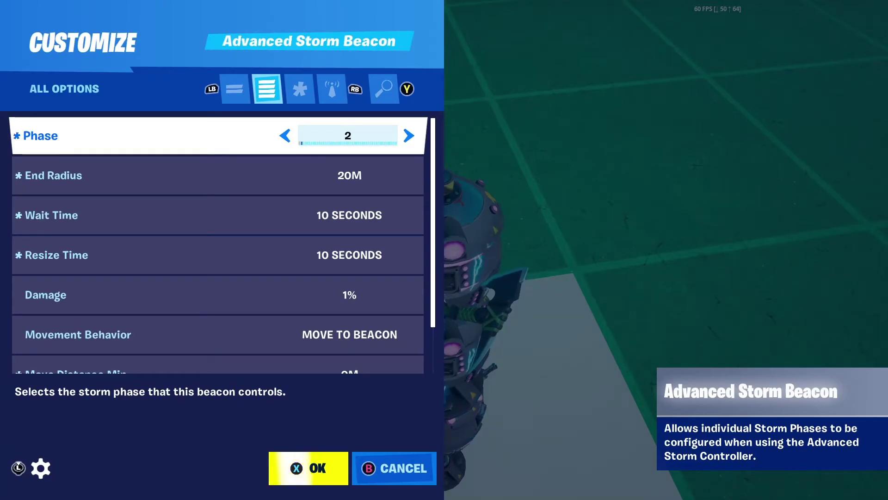
pyautogui.press('Down')
pyautogui.press('Left')
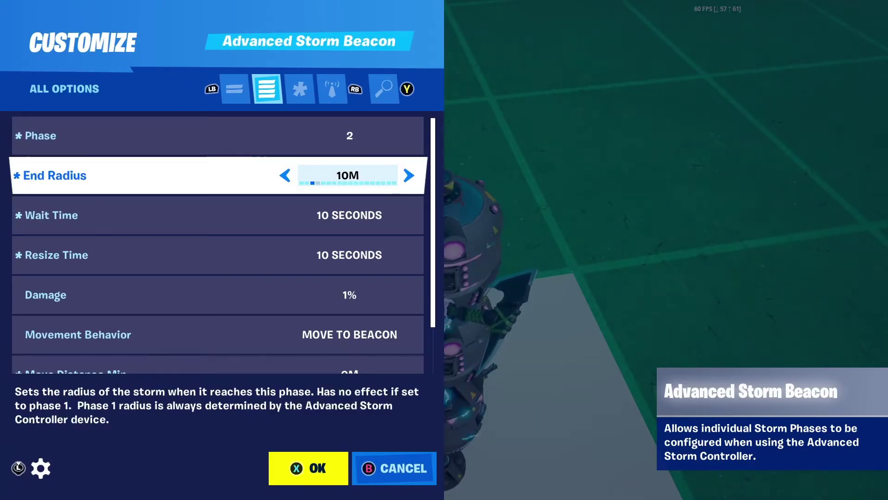